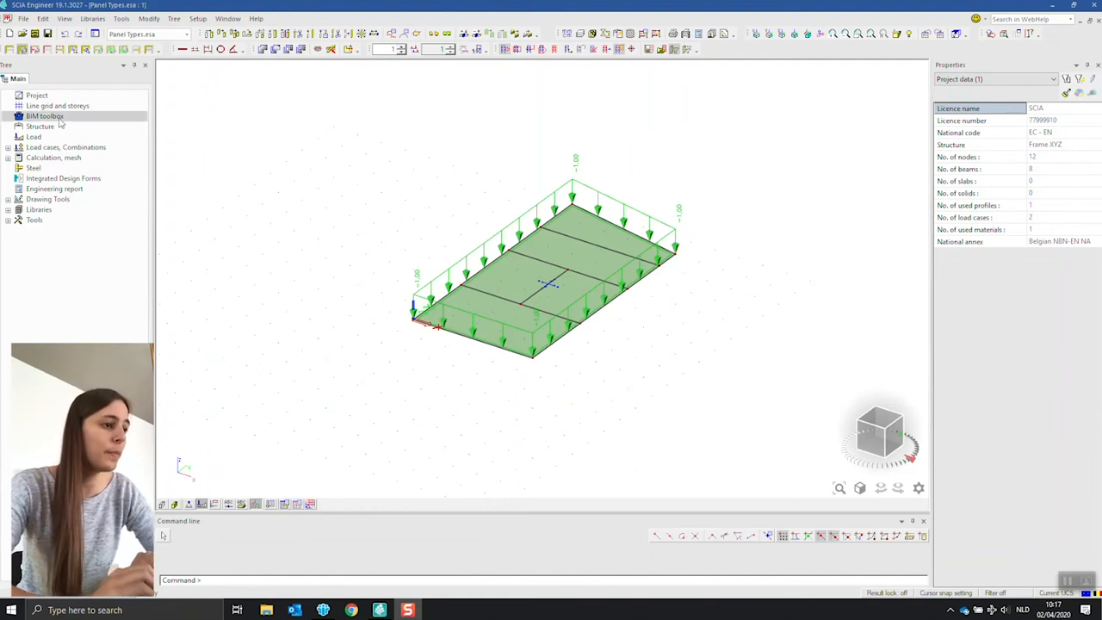
# Draw a freehand four-sided load panel of type To panel edges beside the existing panel, using straight edges.
pyautogui.doubleClick(55, 126)
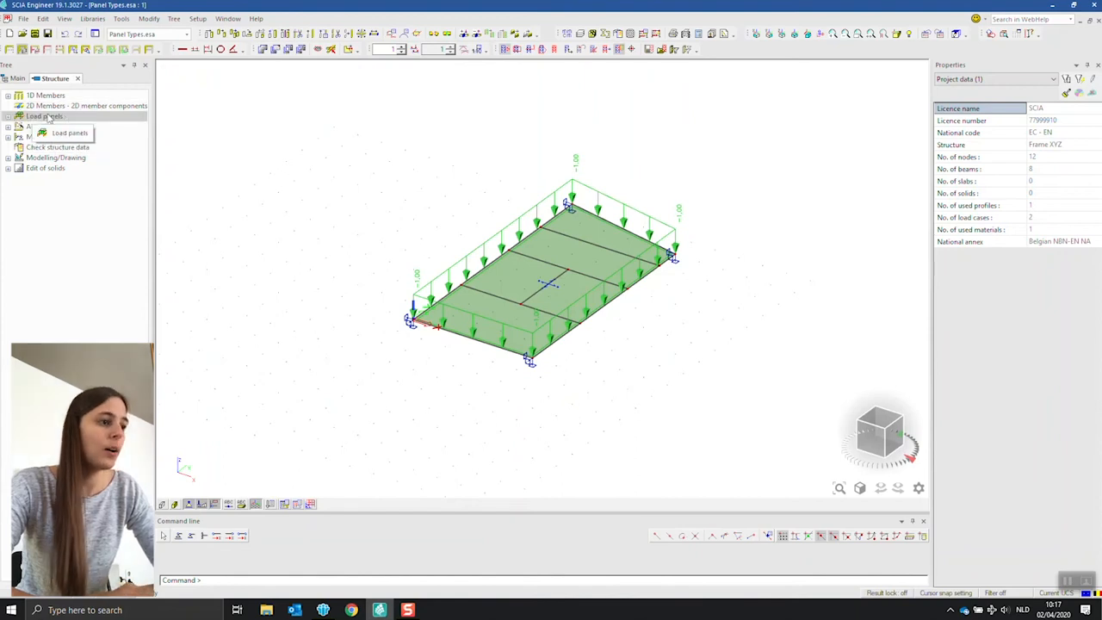
pyautogui.doubleClick(43, 117)
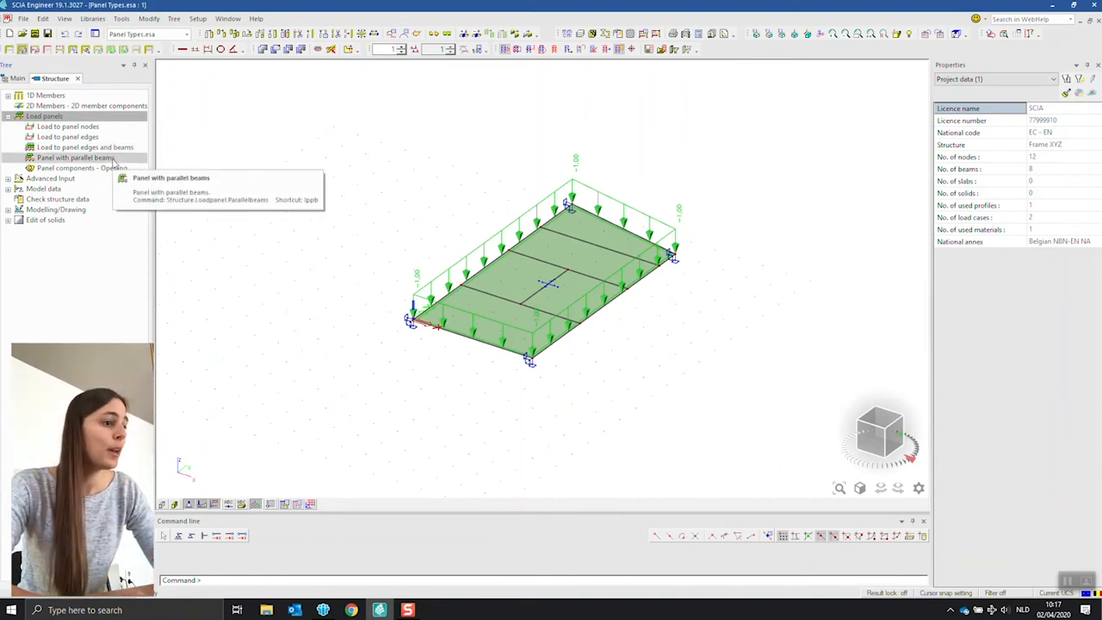
pyautogui.click(90, 138)
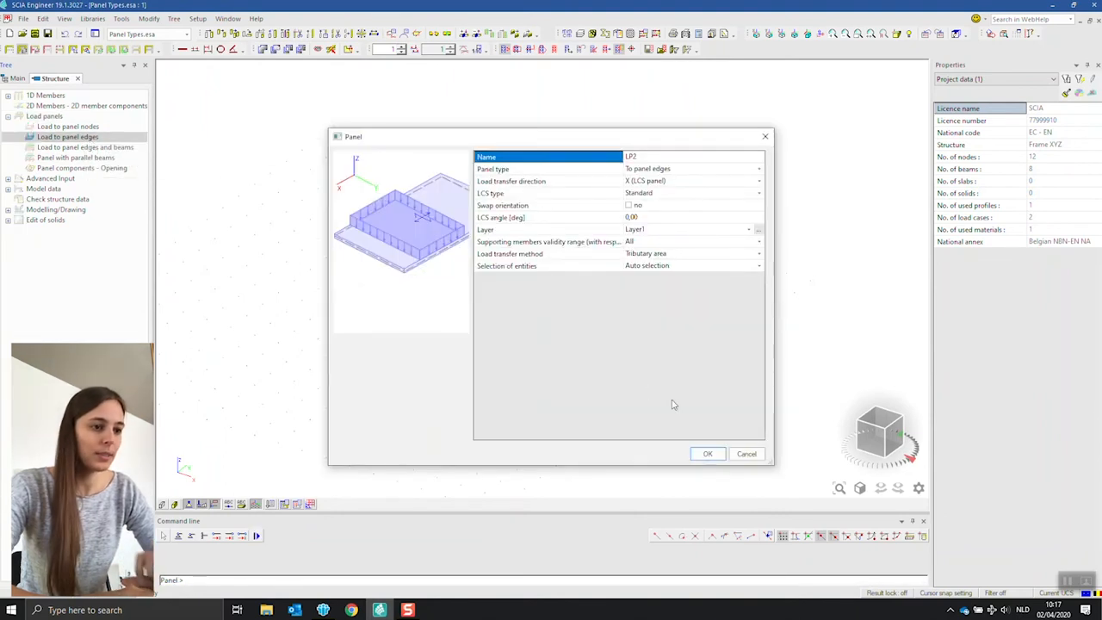
pyautogui.click(706, 453)
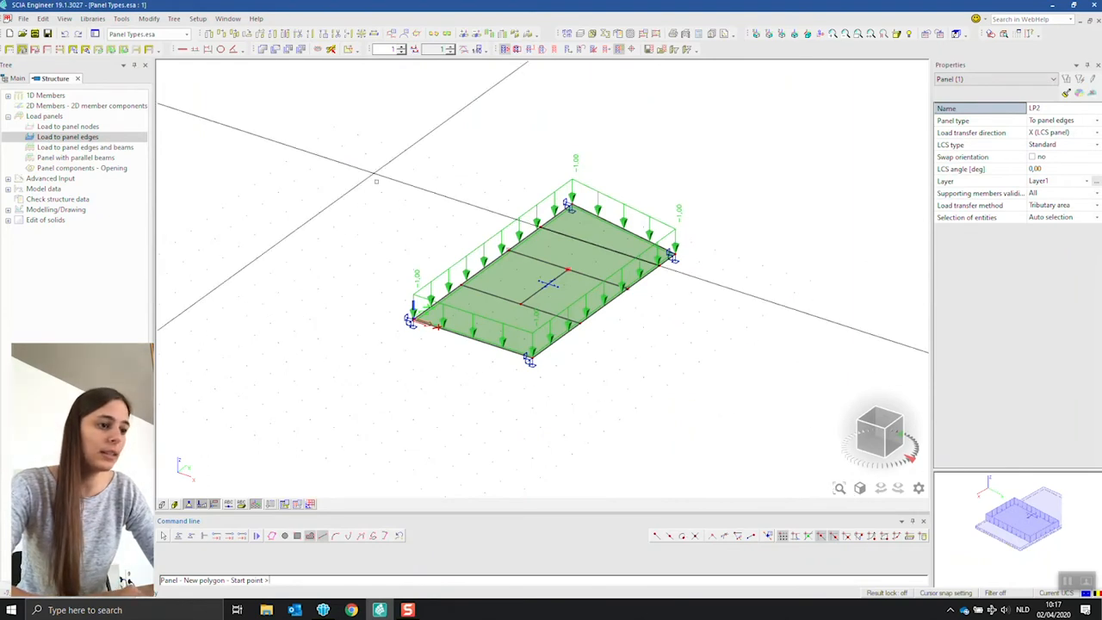
pyautogui.click(247, 215)
pyautogui.click(318, 287)
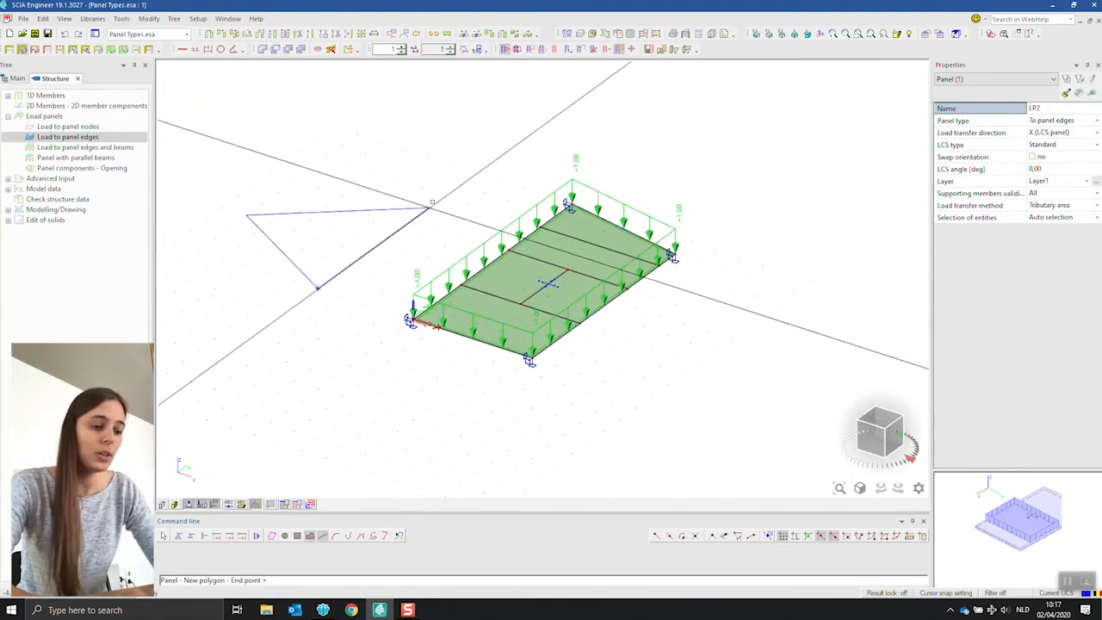
pyautogui.click(430, 207)
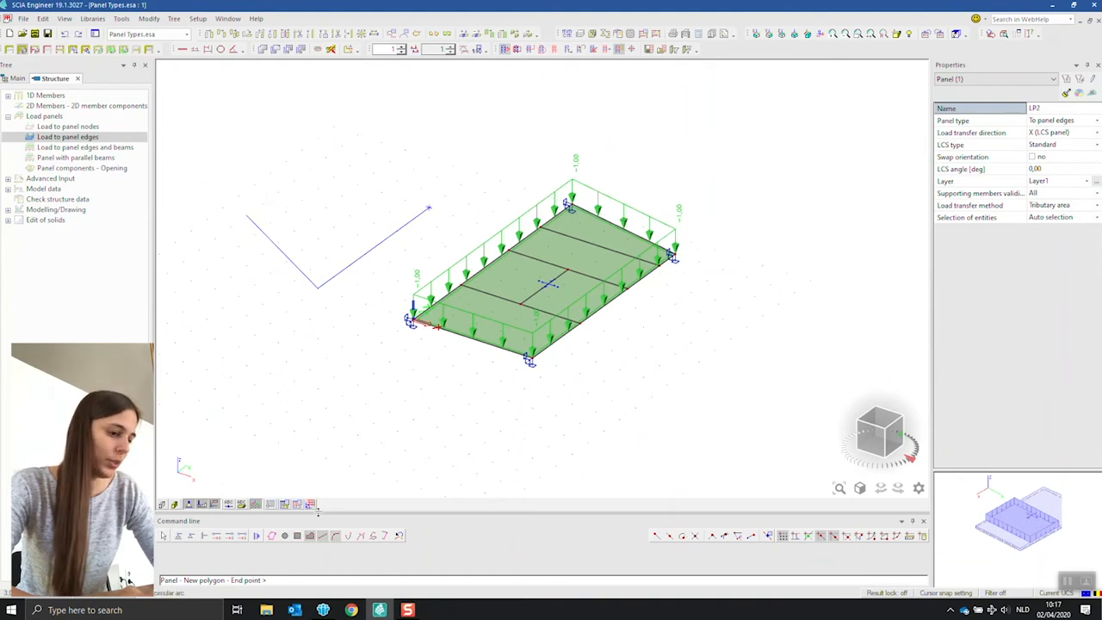
pyautogui.click(322, 534)
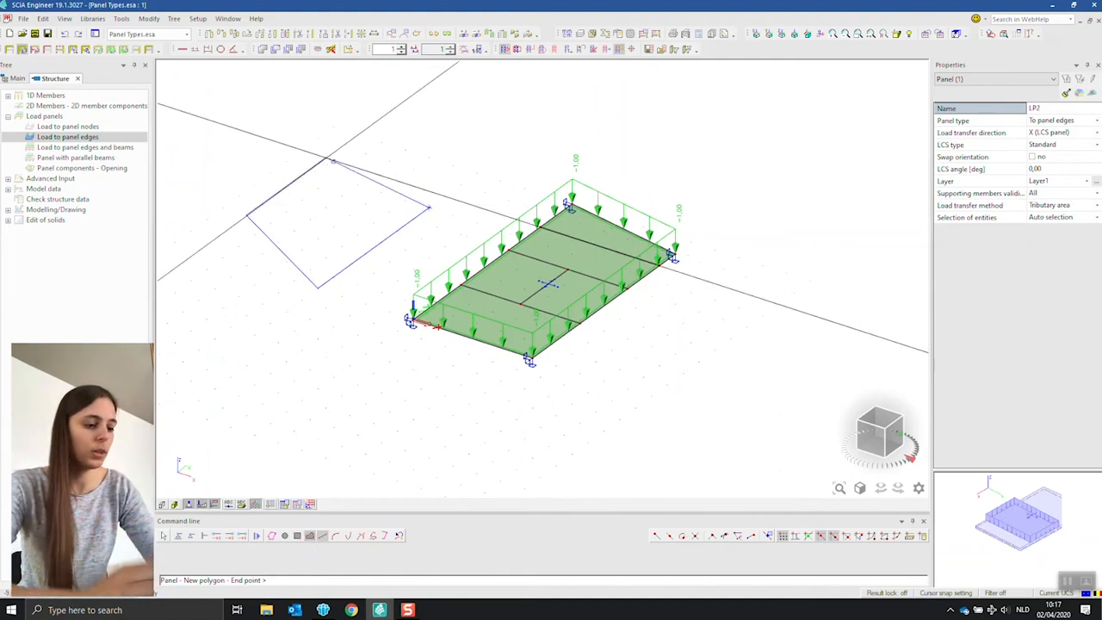
pyautogui.click(328, 159)
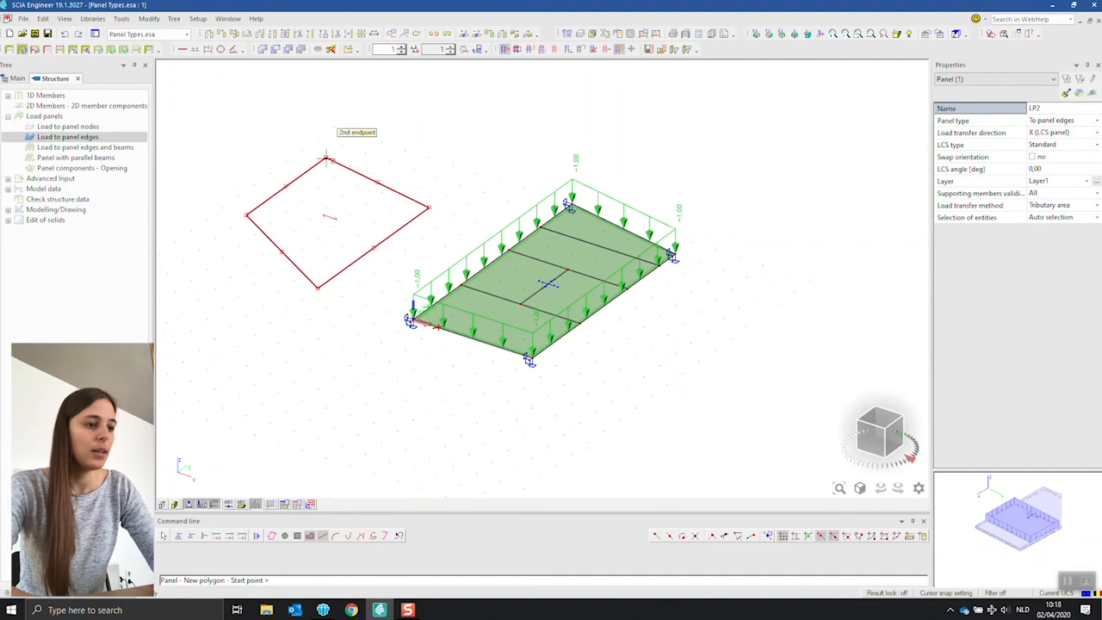
pyautogui.press('Escape')
# Delete the four-sided load panel beside the existing one, together with its related nodes.
pyautogui.click(336, 165)
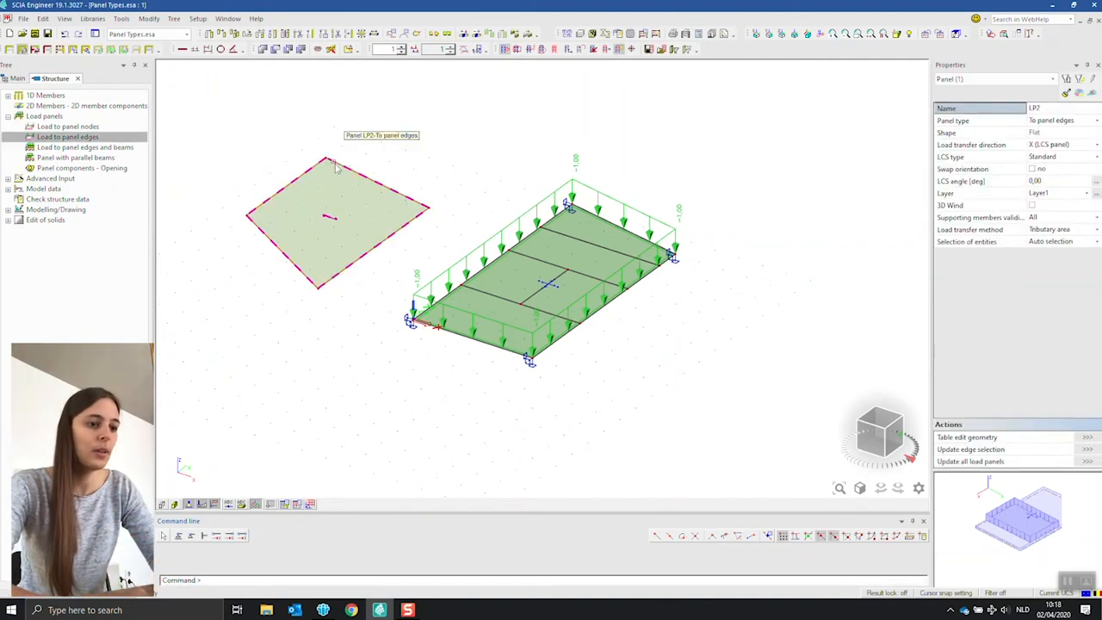
pyautogui.press('Delete')
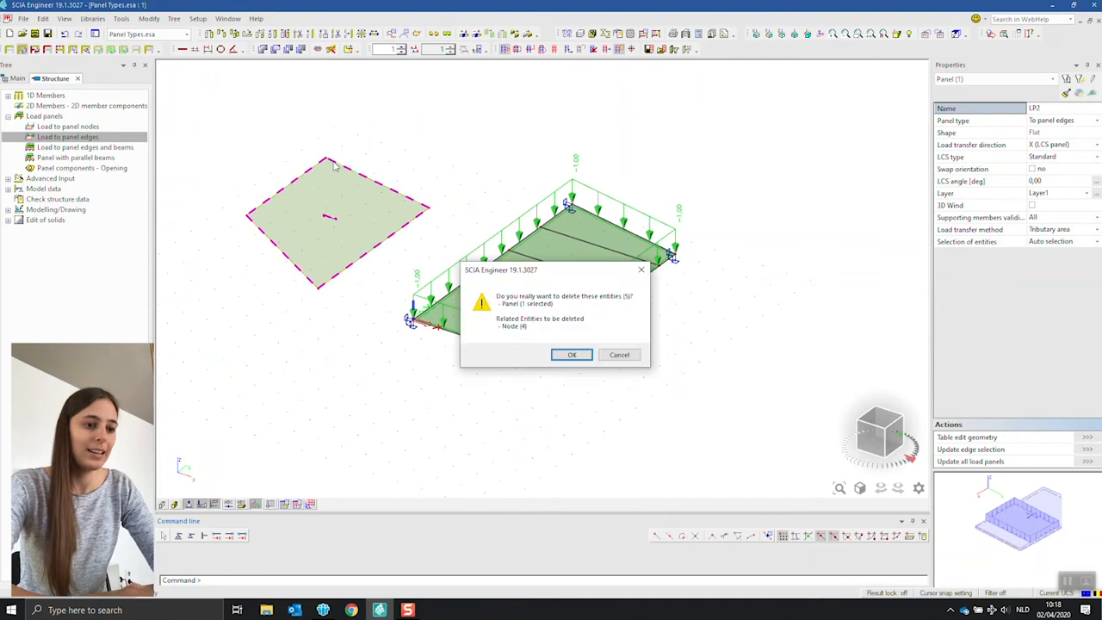
pyautogui.click(572, 354)
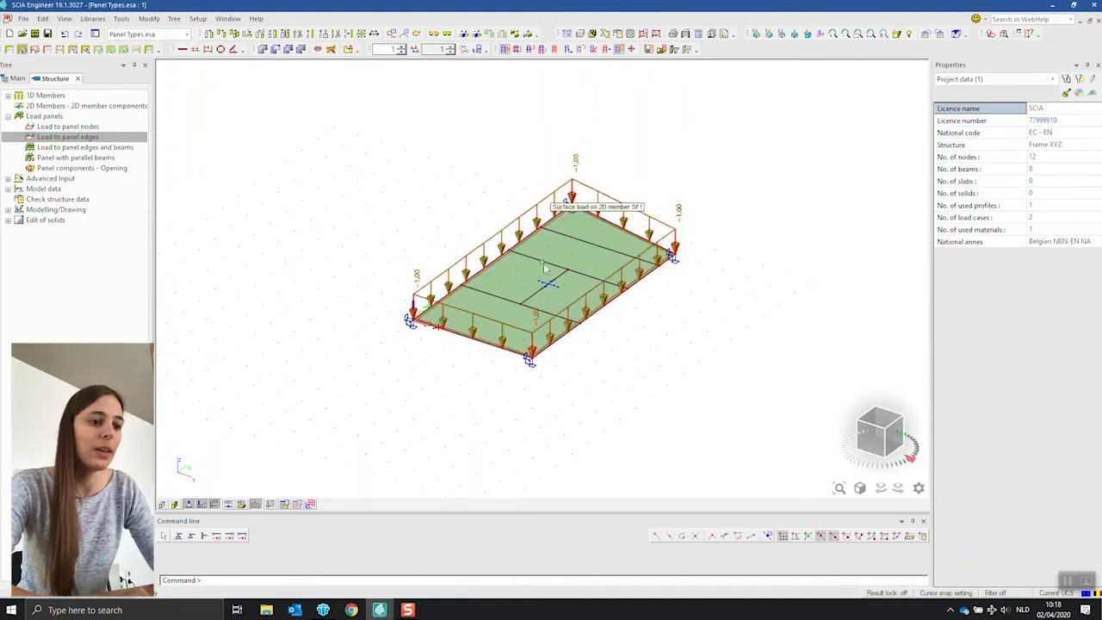
# Generate the loads of the existing panel using the panel type To panel nodes.
pyautogui.click(562, 294)
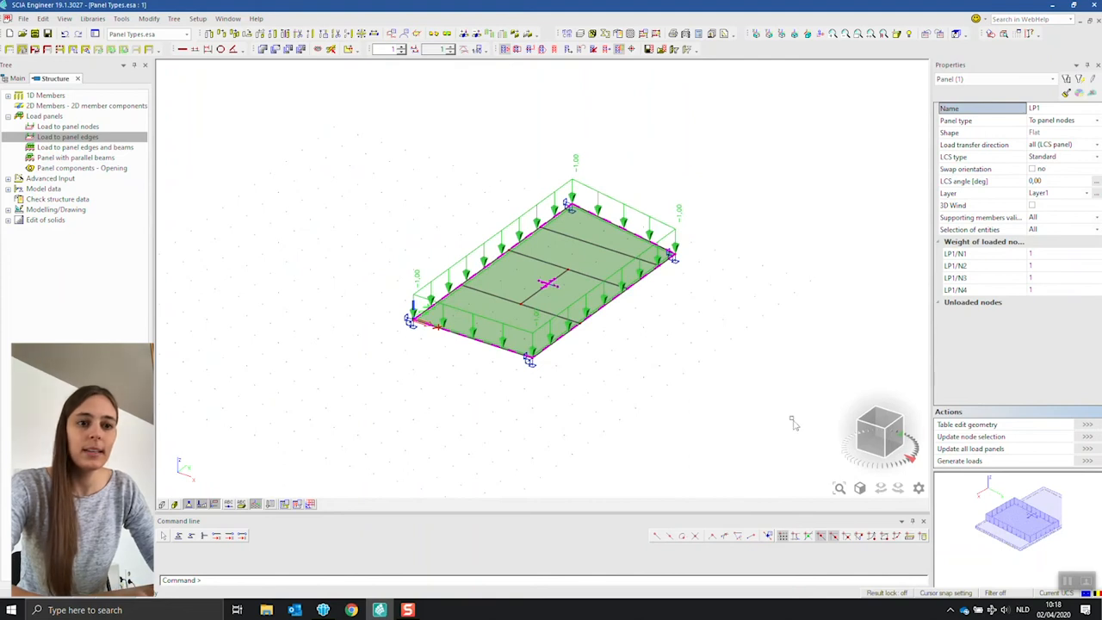
pyautogui.click(1007, 122)
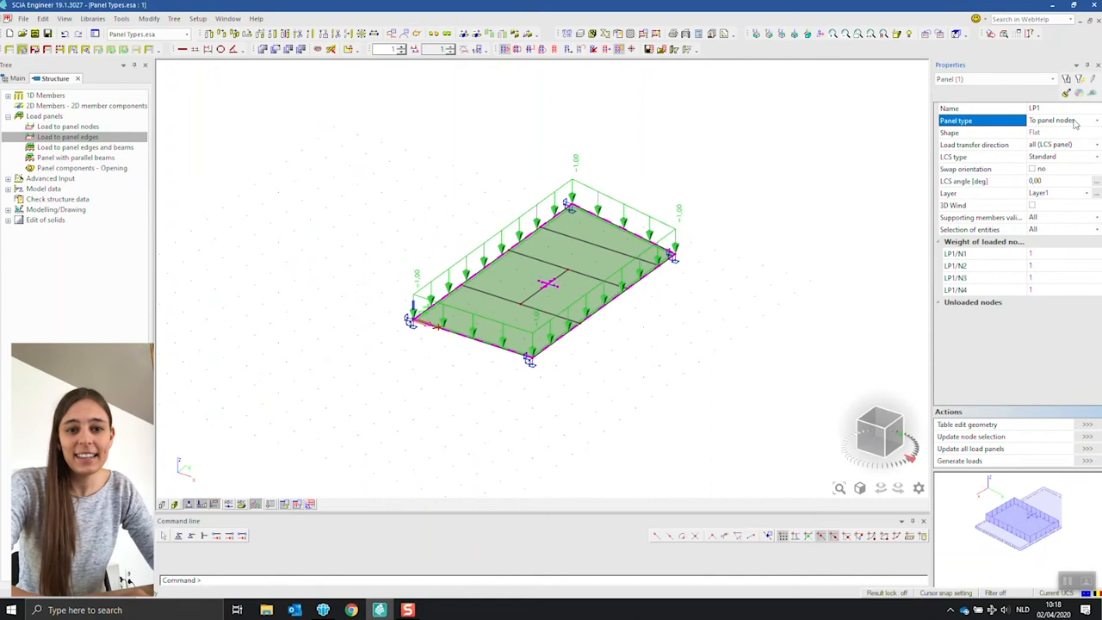
pyautogui.click(1075, 123)
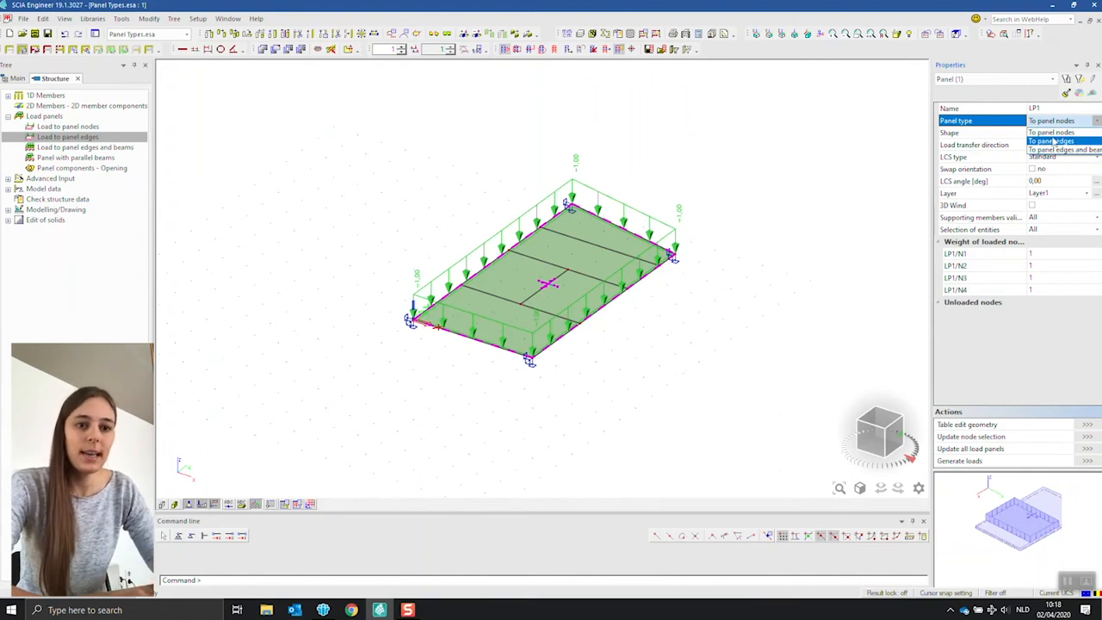
pyautogui.click(1061, 140)
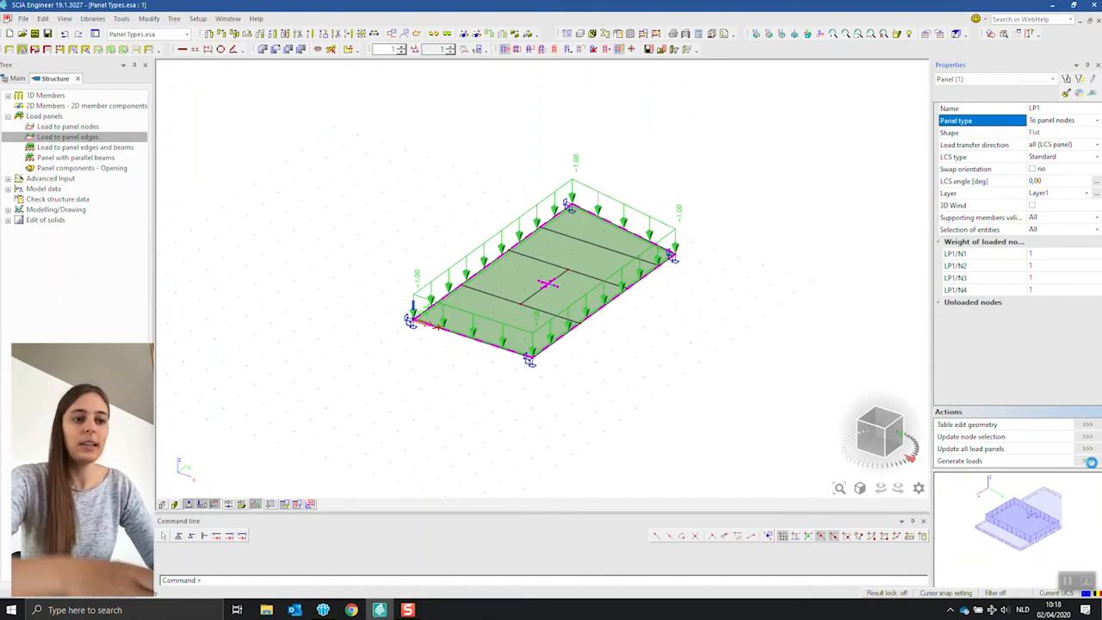
pyautogui.click(1089, 462)
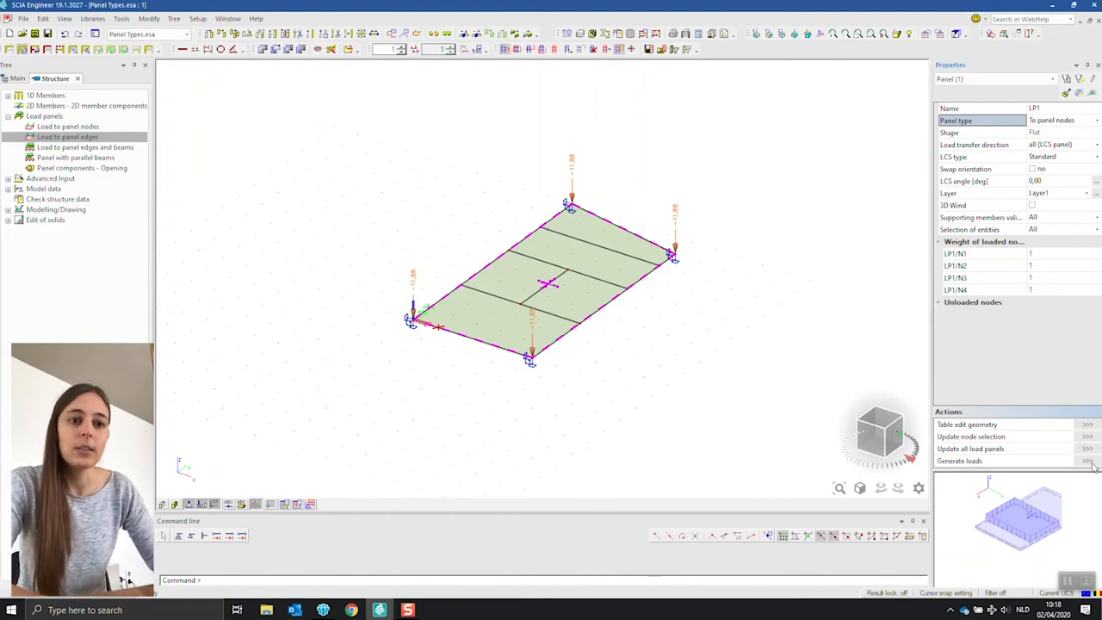
# Change the panel type of the existing panel to To panel edges and generate its loads.
pyautogui.click(1043, 122)
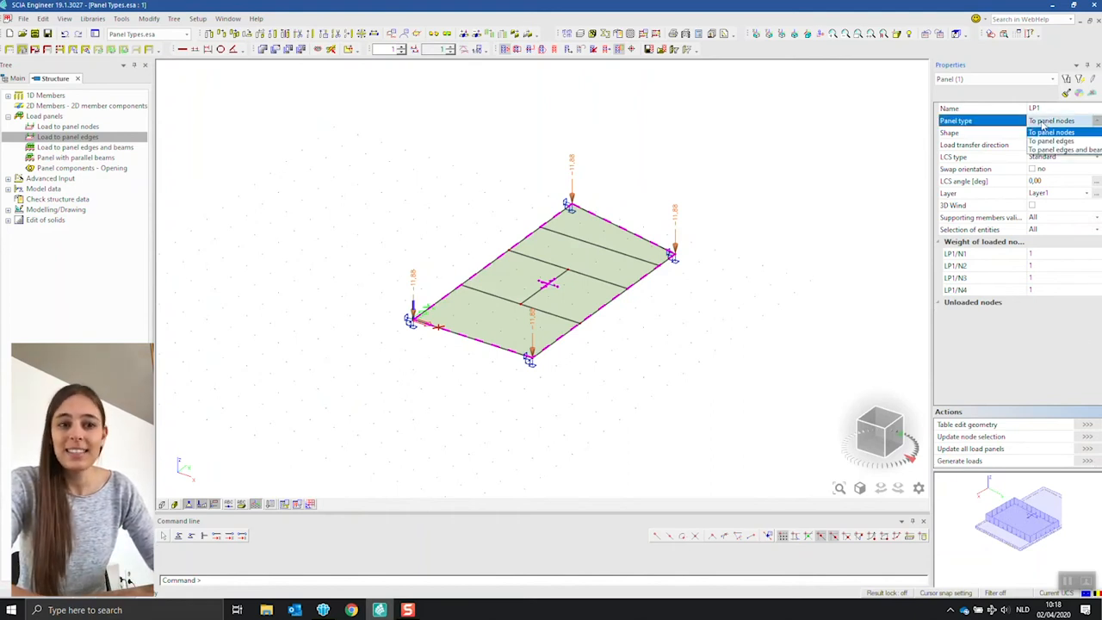
pyautogui.click(1069, 141)
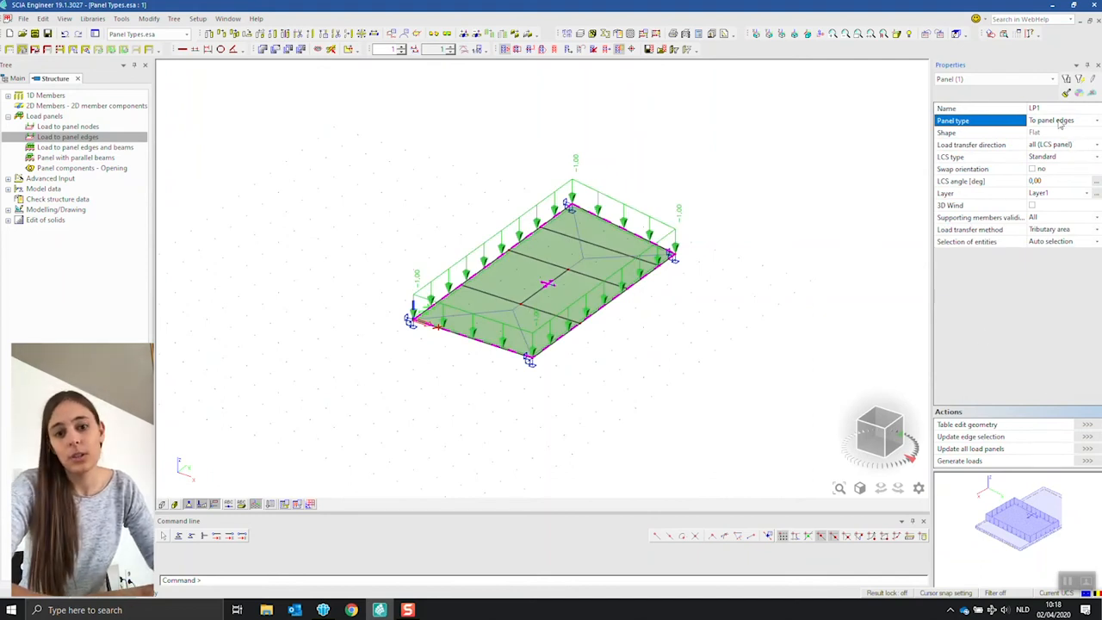
pyautogui.click(1087, 461)
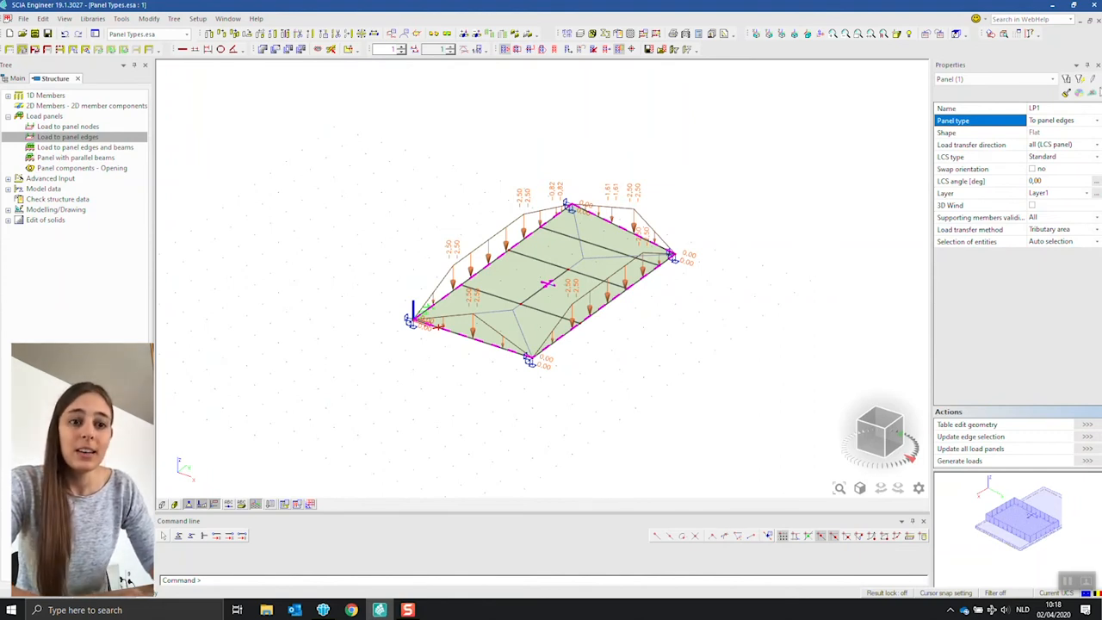
# Change the existing panel's type to To panel edges and beams and generate its loads.
pyautogui.click(1053, 121)
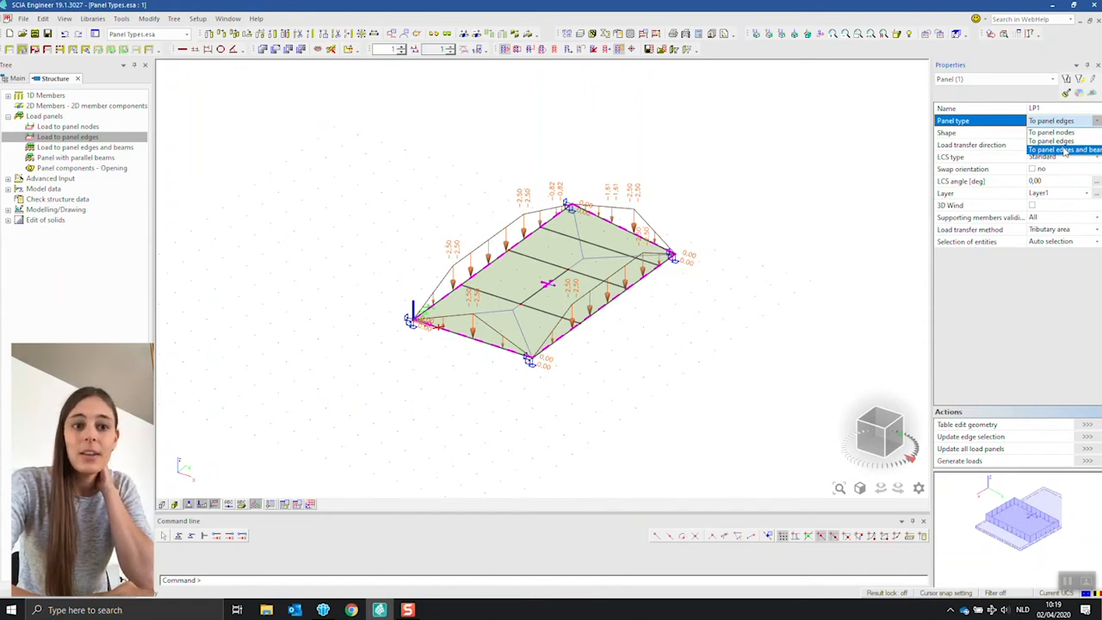
pyautogui.click(1066, 150)
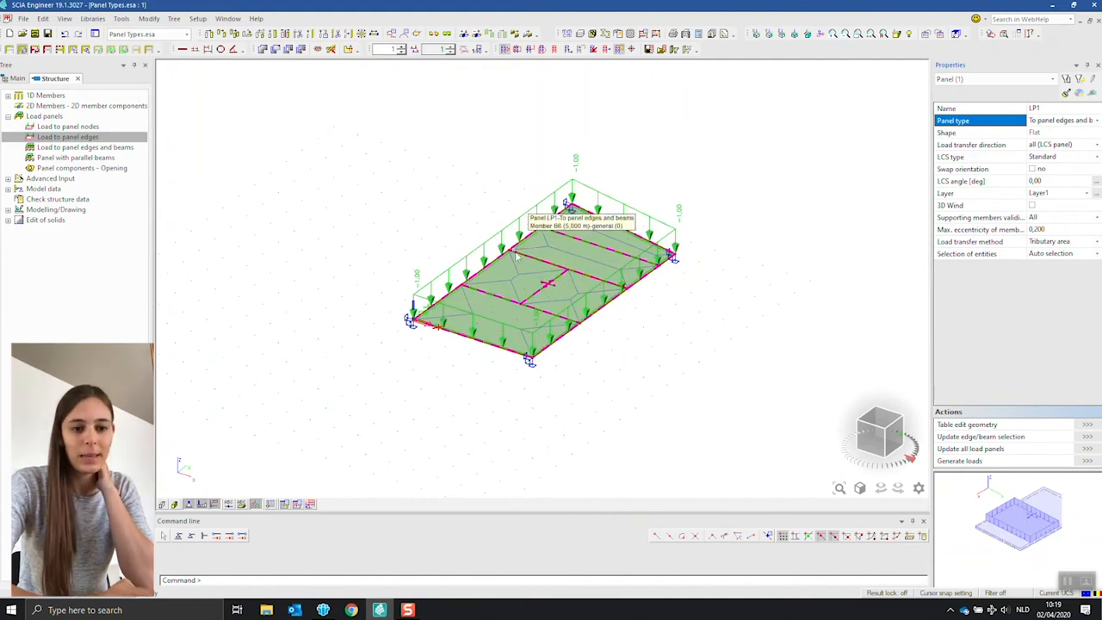
pyautogui.click(1088, 463)
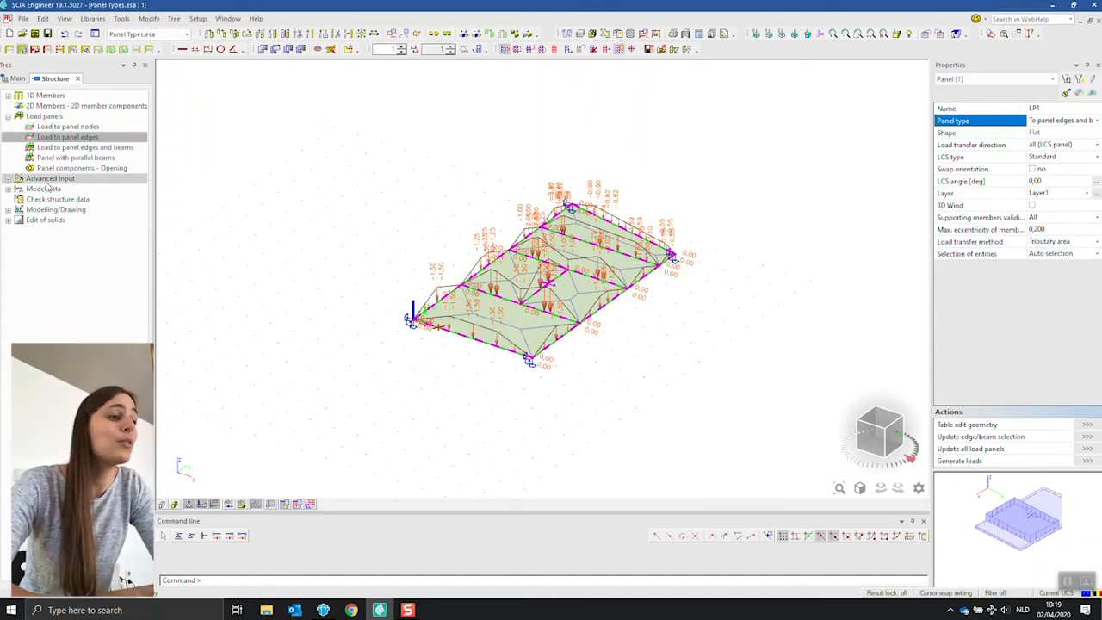
# Draw a four-sided panel with parallel IPE240 beams at 1 m spacing beside the existing panel, and display the member surfaces.
pyautogui.click(108, 159)
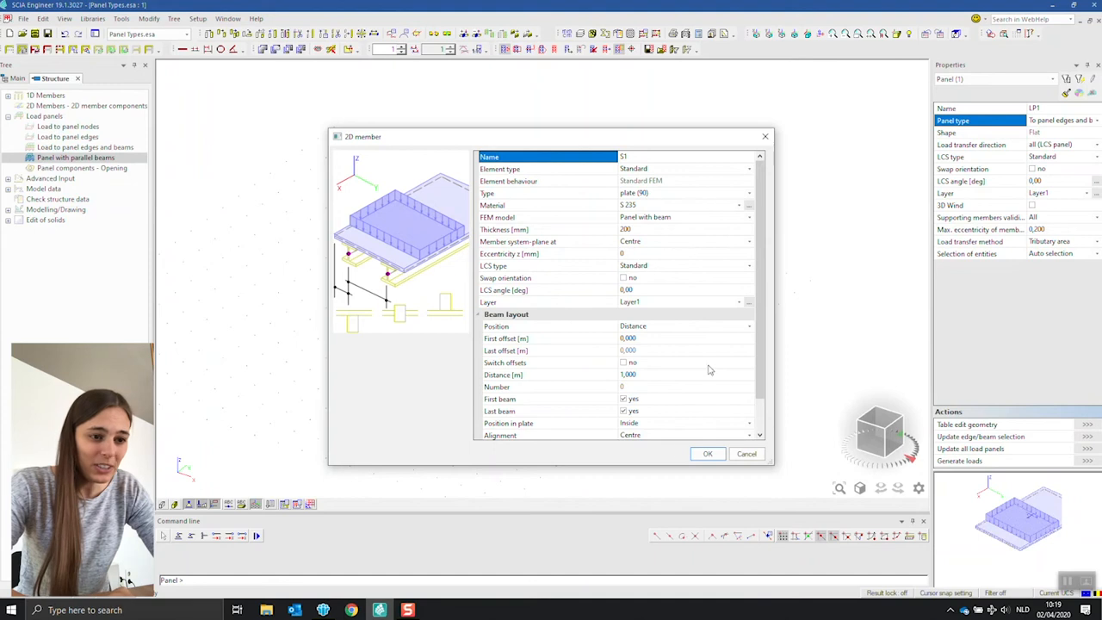
pyautogui.scroll(-2, 763, 330)
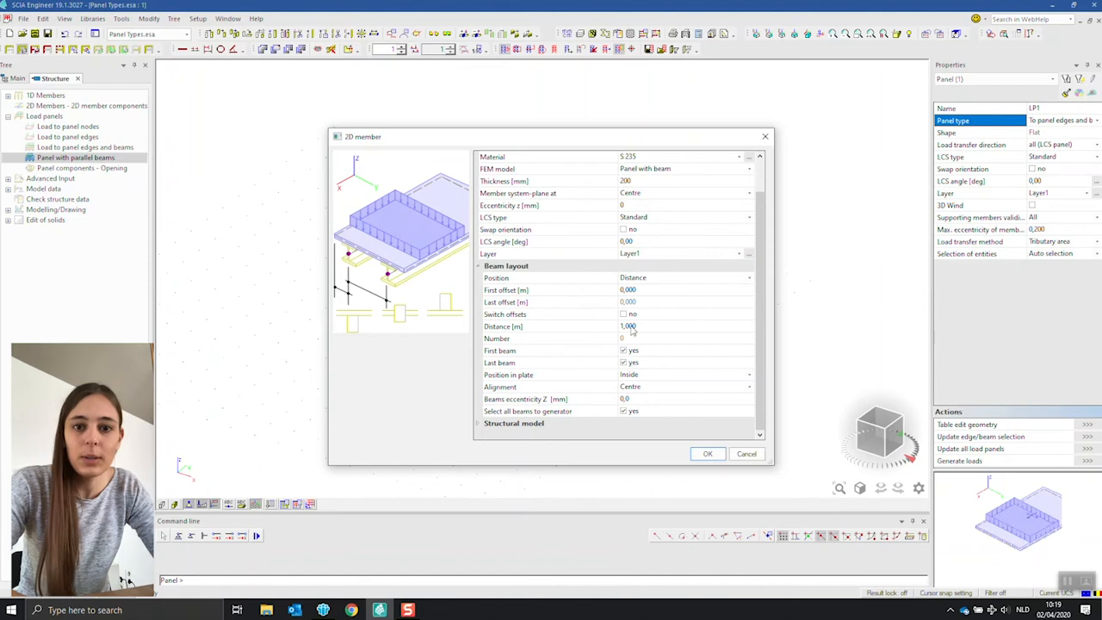
pyautogui.click(706, 454)
pyautogui.click(308, 119)
pyautogui.click(262, 254)
pyautogui.click(343, 296)
pyautogui.doubleClick(437, 176)
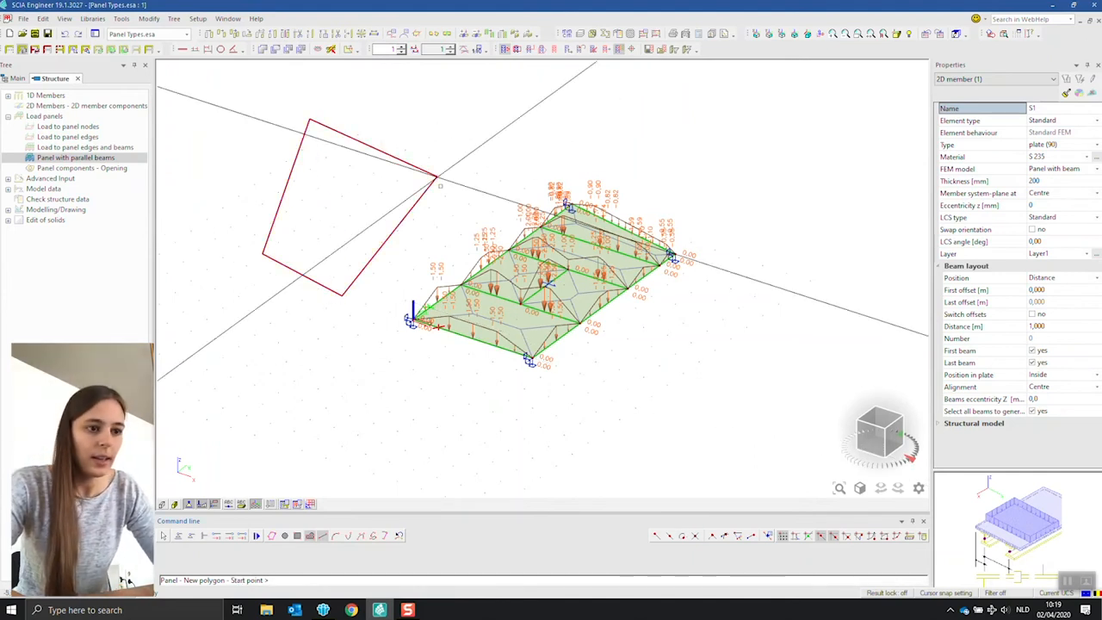
pyautogui.press('Escape')
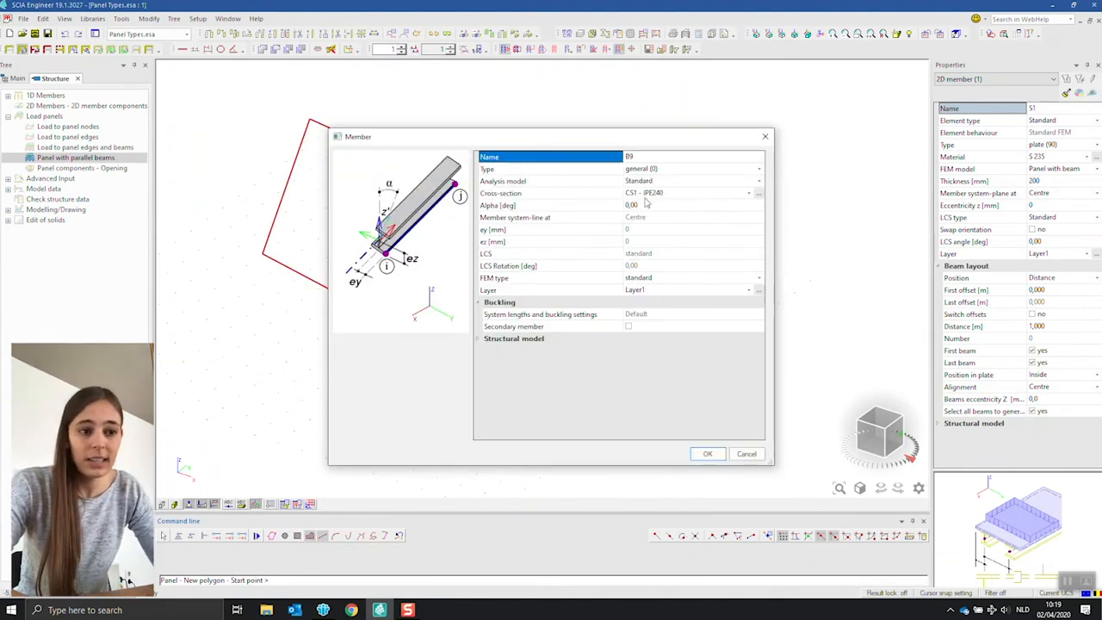
pyautogui.click(707, 454)
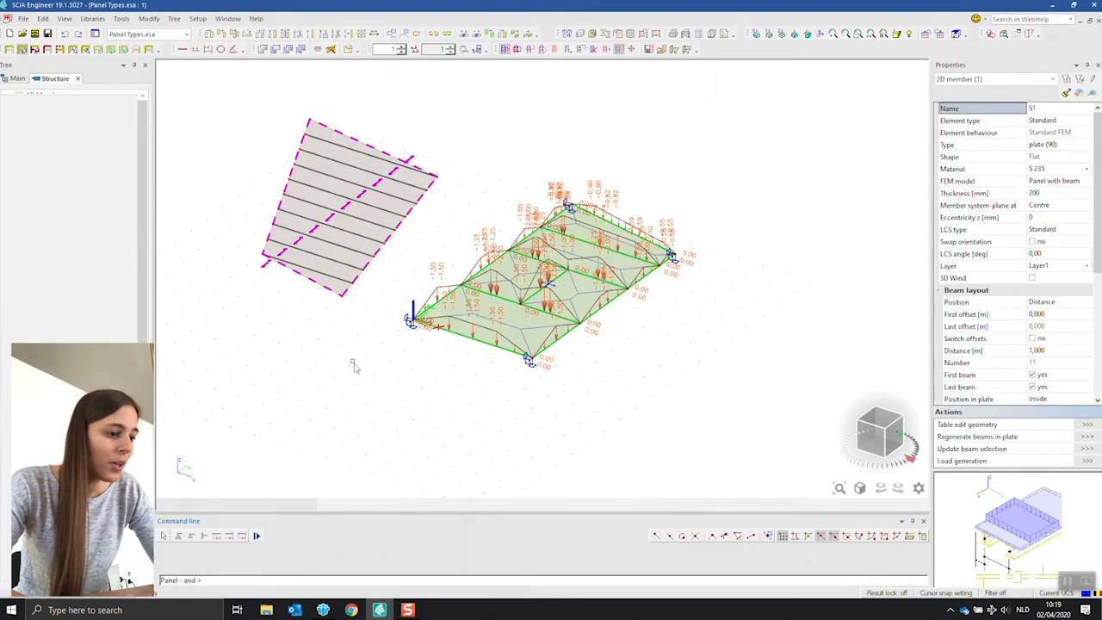
pyautogui.click(161, 505)
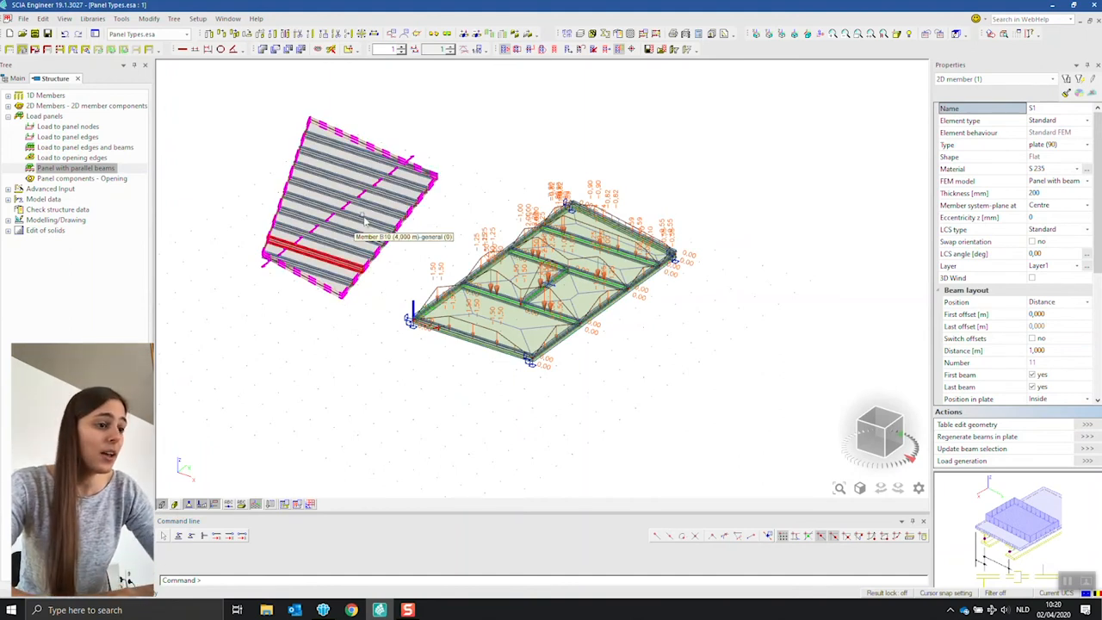
pyautogui.press('Escape')
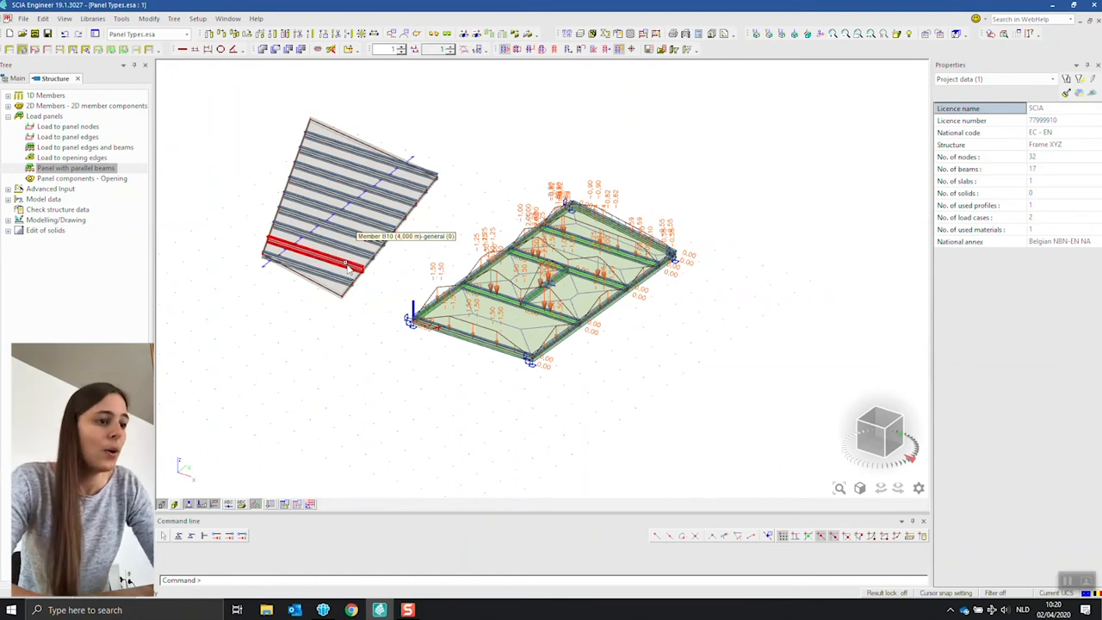
# Delete the panel with parallel beams, including its related nodes and members.
pyautogui.click(353, 146)
pyautogui.press('Delete')
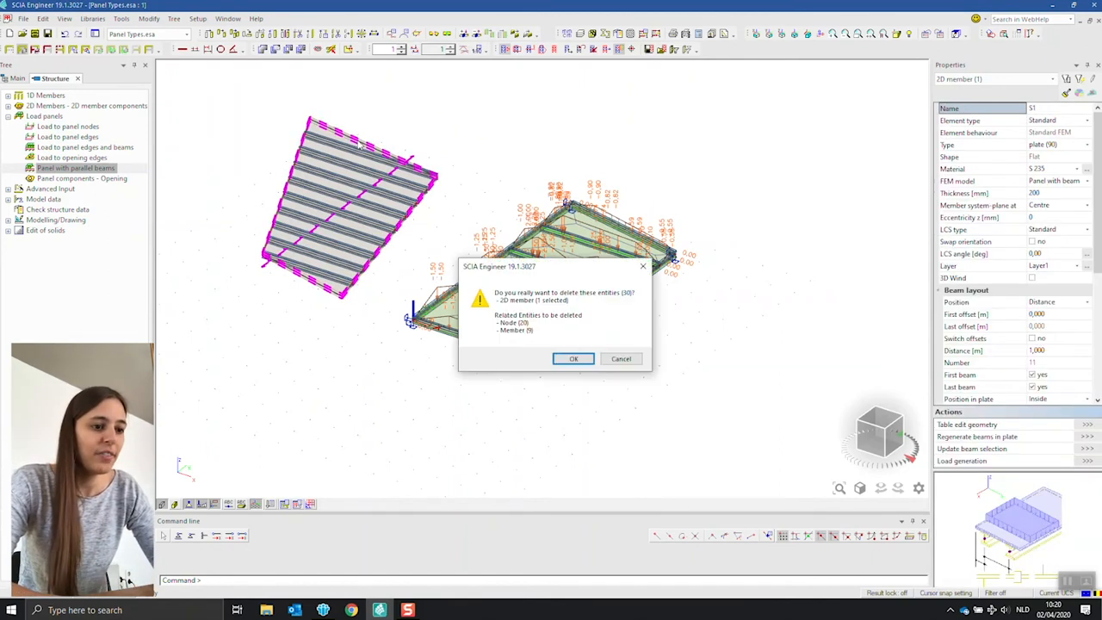
pyautogui.click(572, 358)
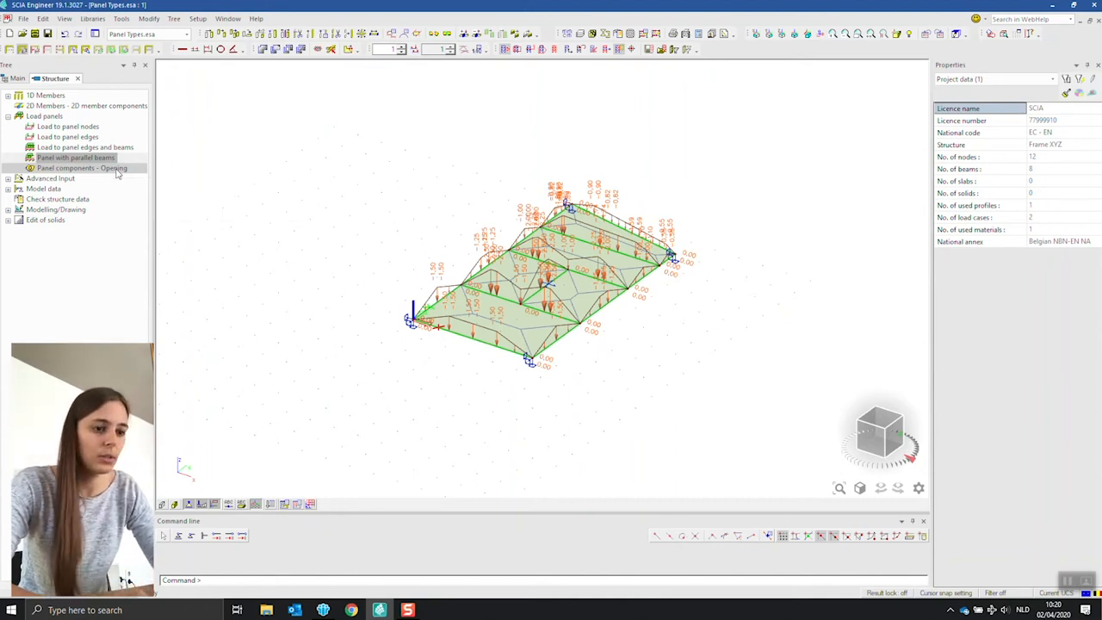
# Add a circular opening to the load panel, centred where the short lengthwise beam meets the crossbeam nearest the origin.
pyautogui.doubleClick(117, 170)
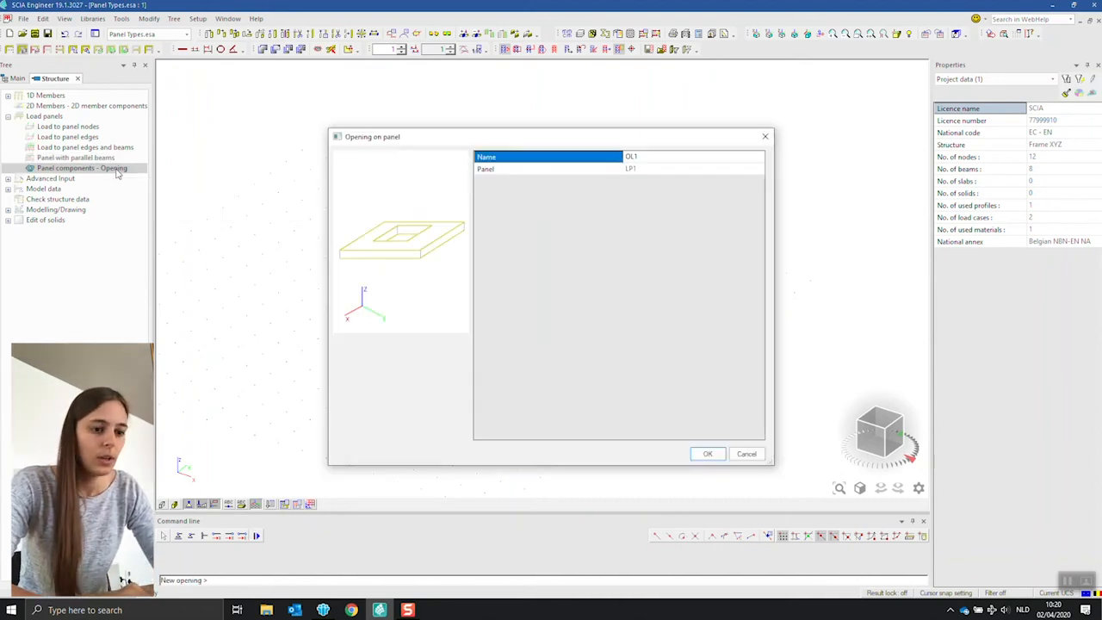
pyautogui.click(702, 455)
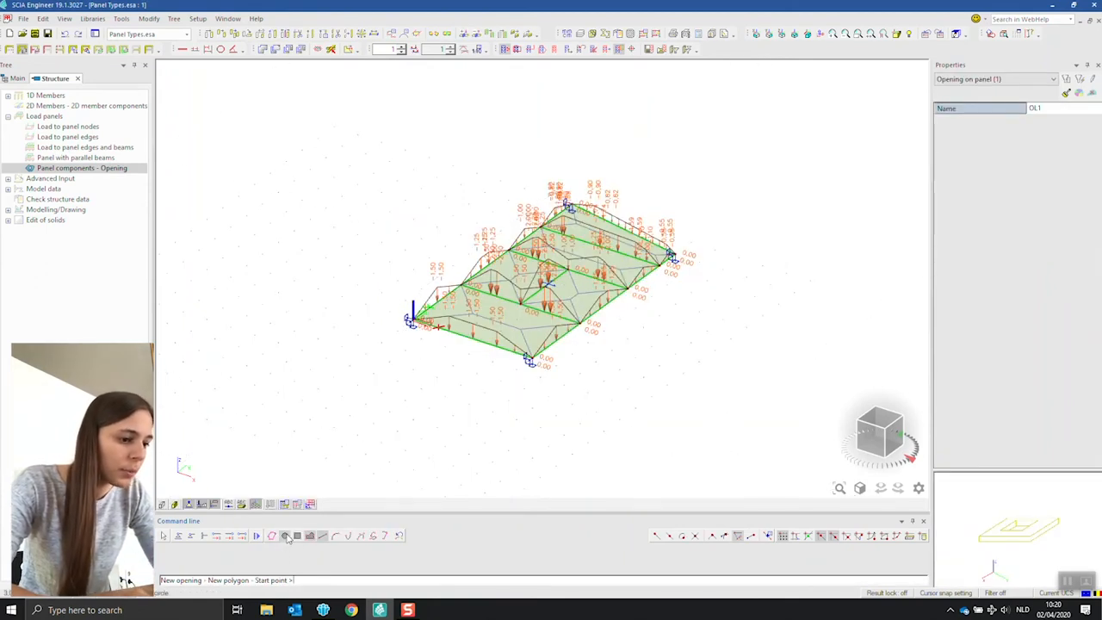
pyautogui.click(288, 540)
pyautogui.click(549, 296)
pyautogui.click(553, 294)
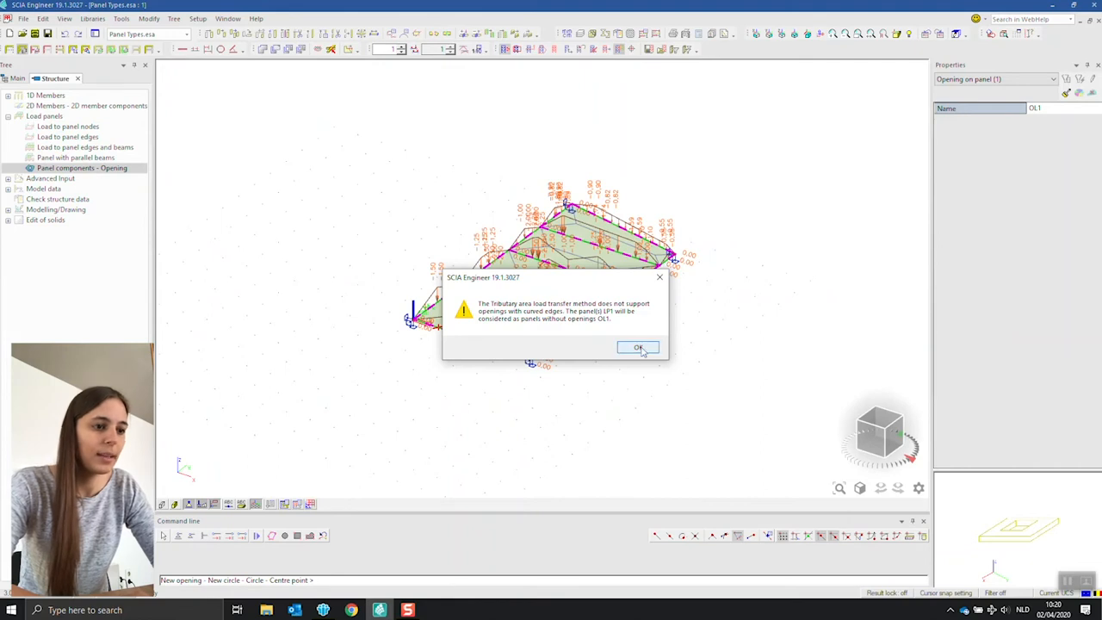
pyautogui.click(638, 348)
pyautogui.press('Escape')
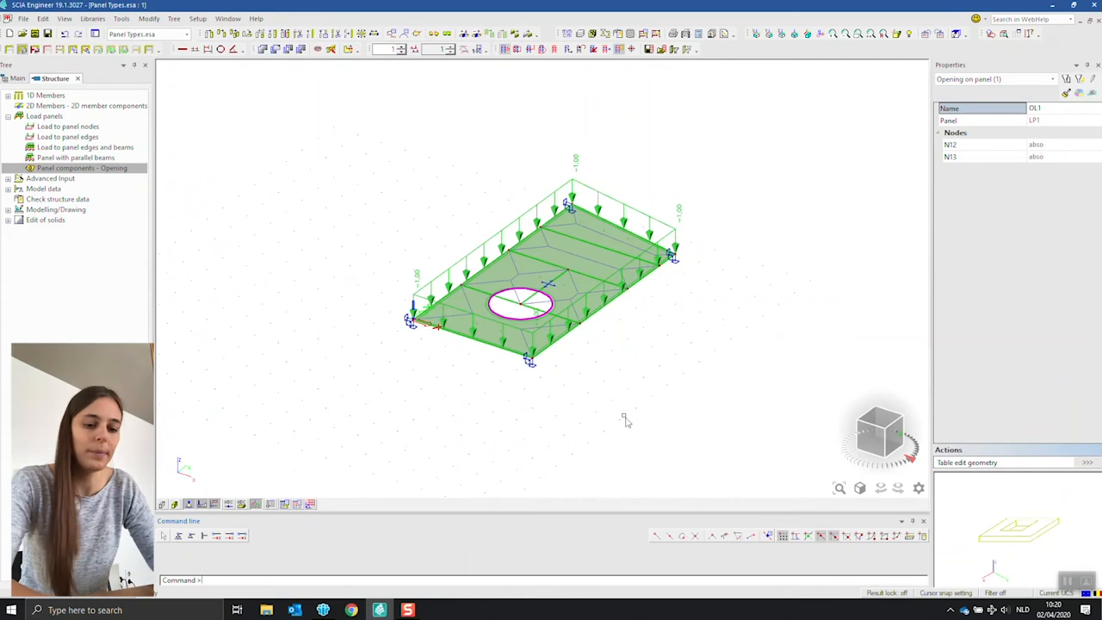
# Delete the circular opening from the load panel together with its related node.
pyautogui.press('Delete')
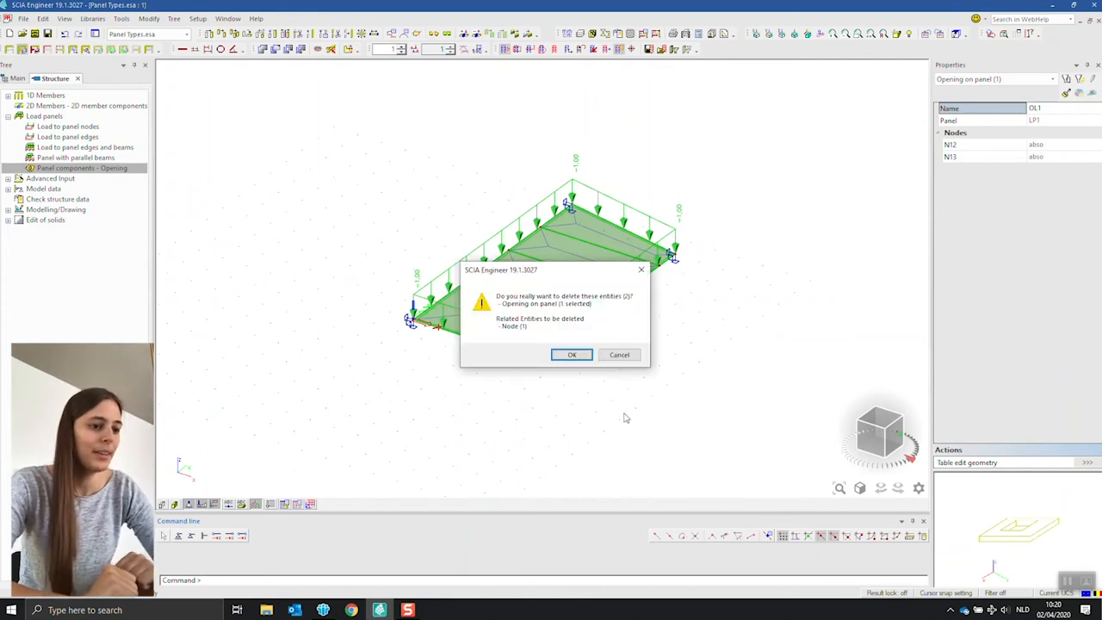
pyautogui.click(571, 356)
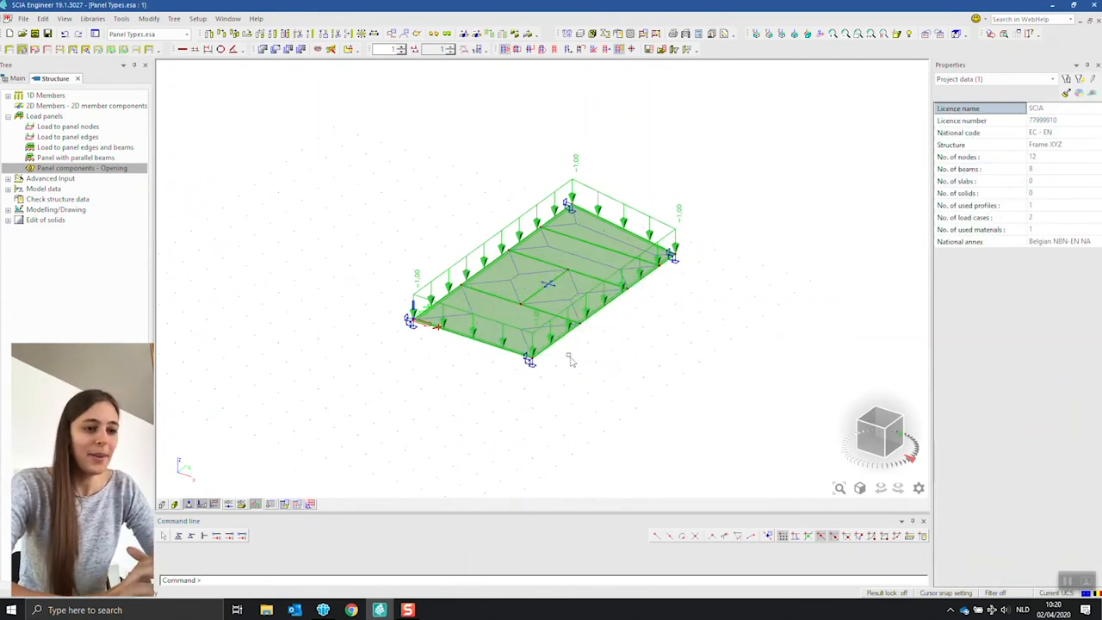
# Select the load panel and check its panel type options, keeping To panel edges and beams.
pyautogui.click(554, 286)
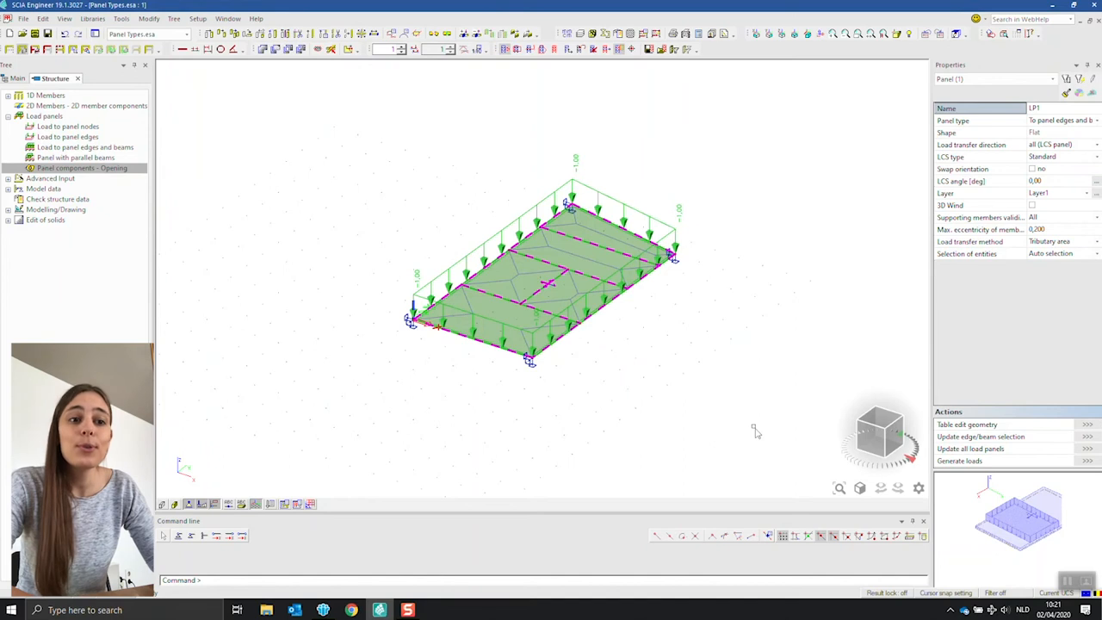
pyautogui.click(986, 123)
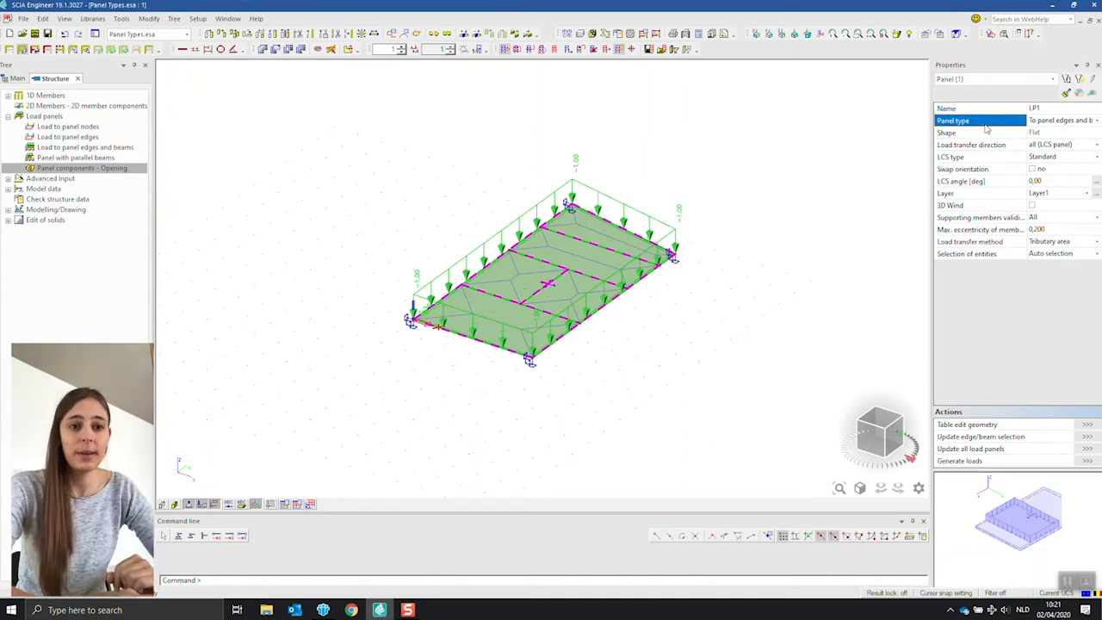
pyautogui.click(1053, 123)
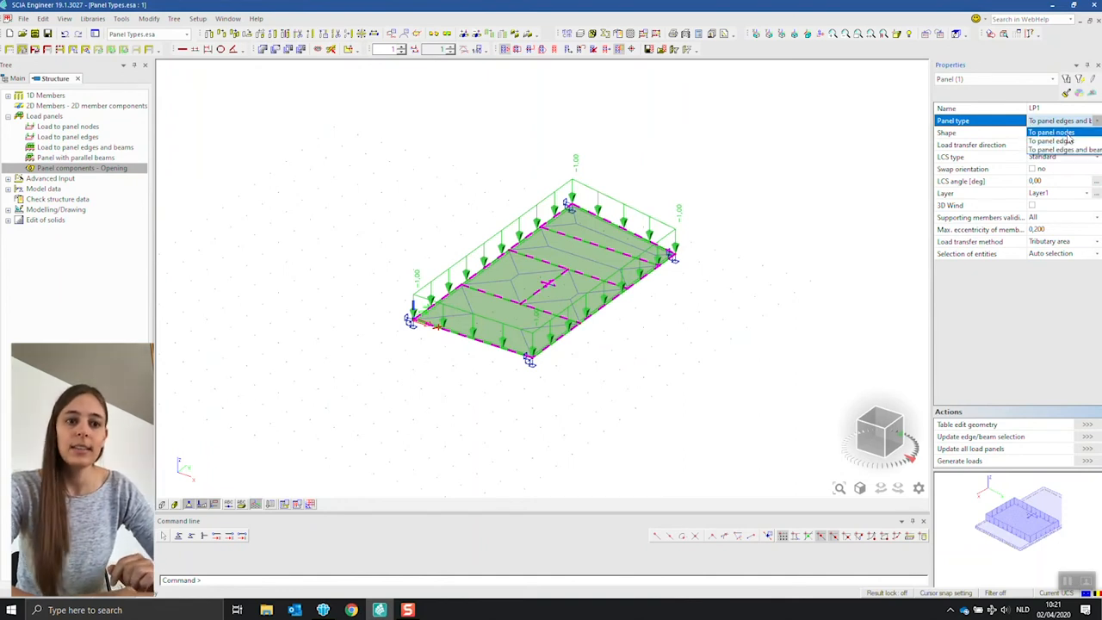
pyautogui.click(1074, 149)
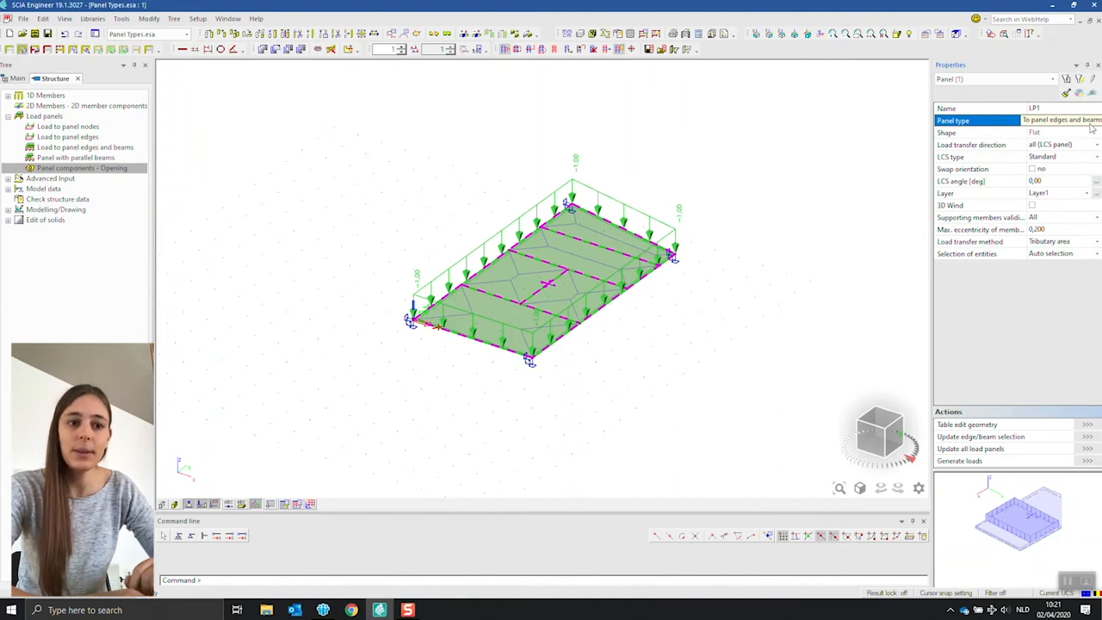
# Set the panel's load transfer direction to X (LCS panel) and generate its loads.
pyautogui.rightClick(1000, 145)
pyautogui.click(973, 148)
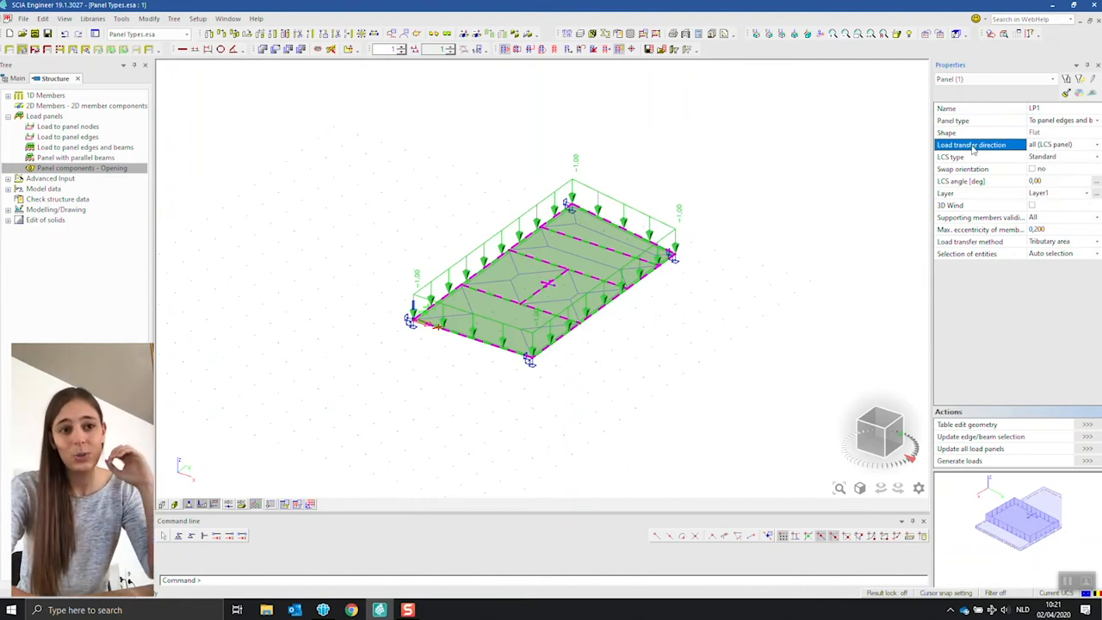
pyautogui.click(1065, 147)
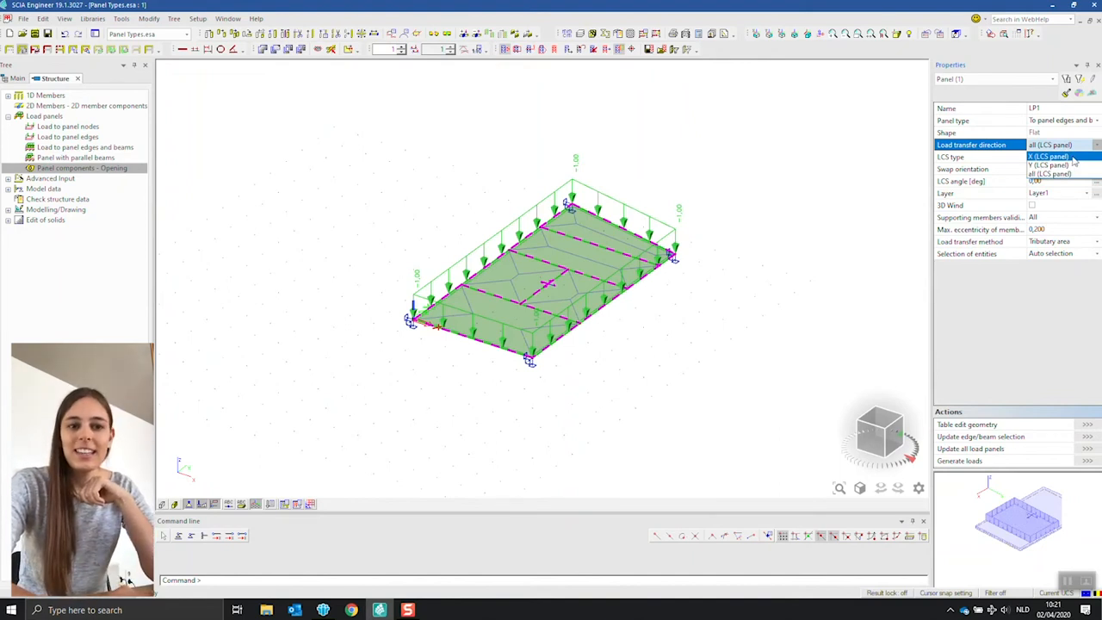
pyautogui.click(1049, 157)
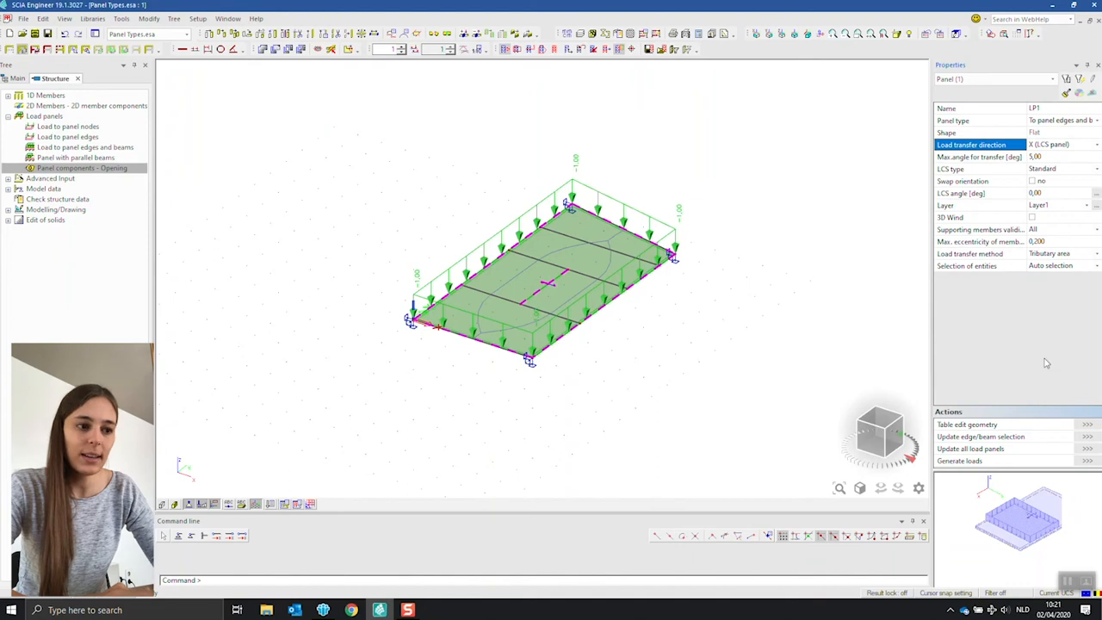
pyautogui.click(1086, 462)
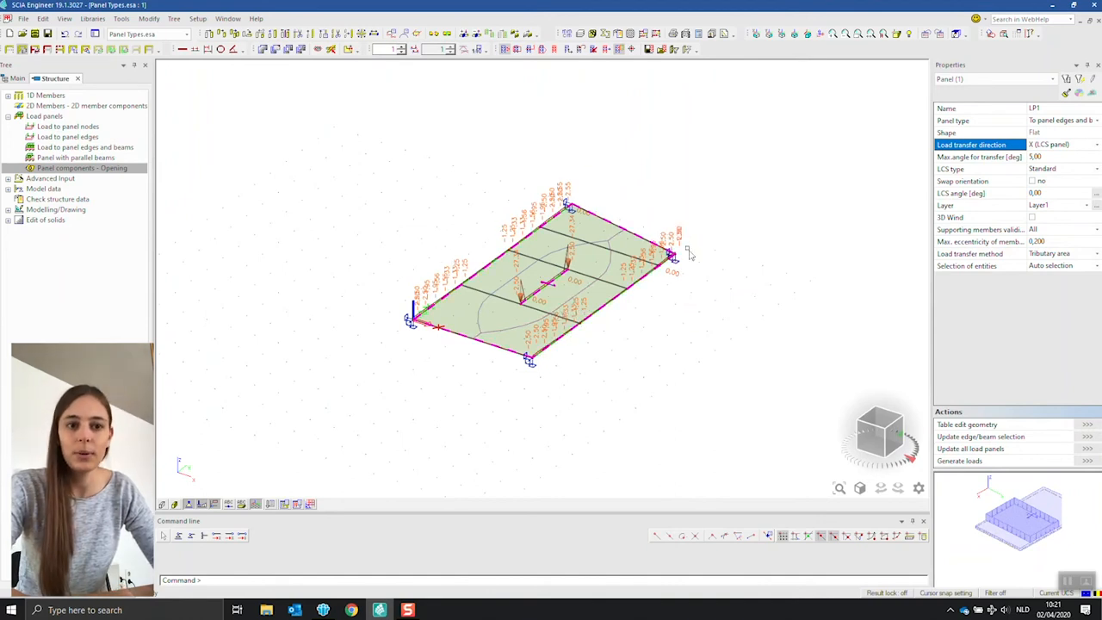
# Change the load transfer direction to Y (LCS panel), generate the loads and inspect the line forces on the beams.
pyautogui.click(1076, 145)
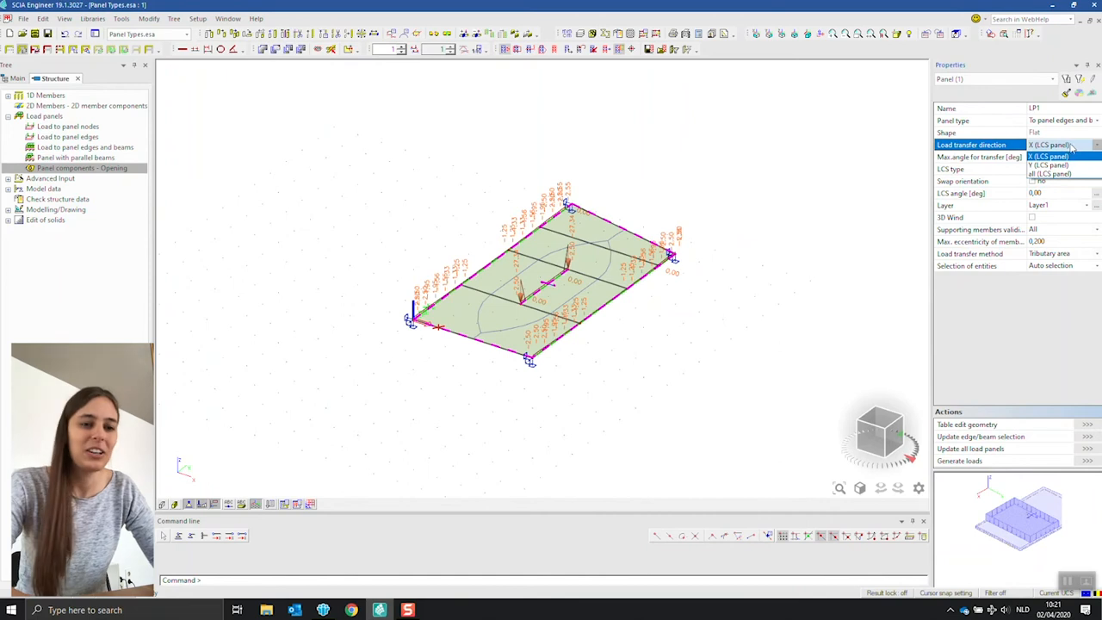
pyautogui.click(1053, 168)
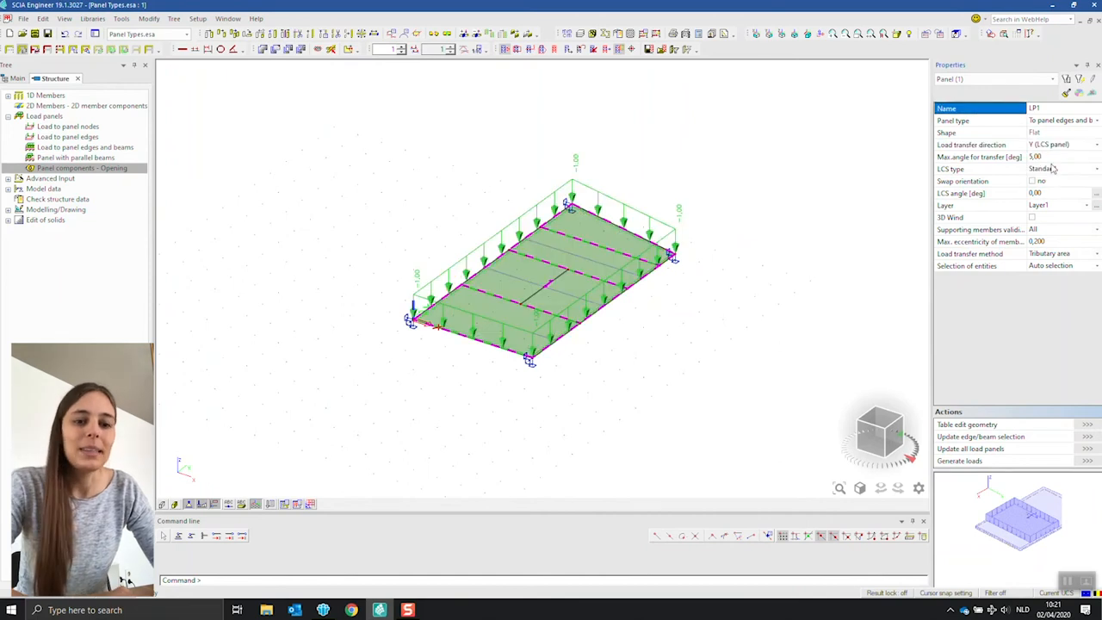
pyautogui.click(1087, 461)
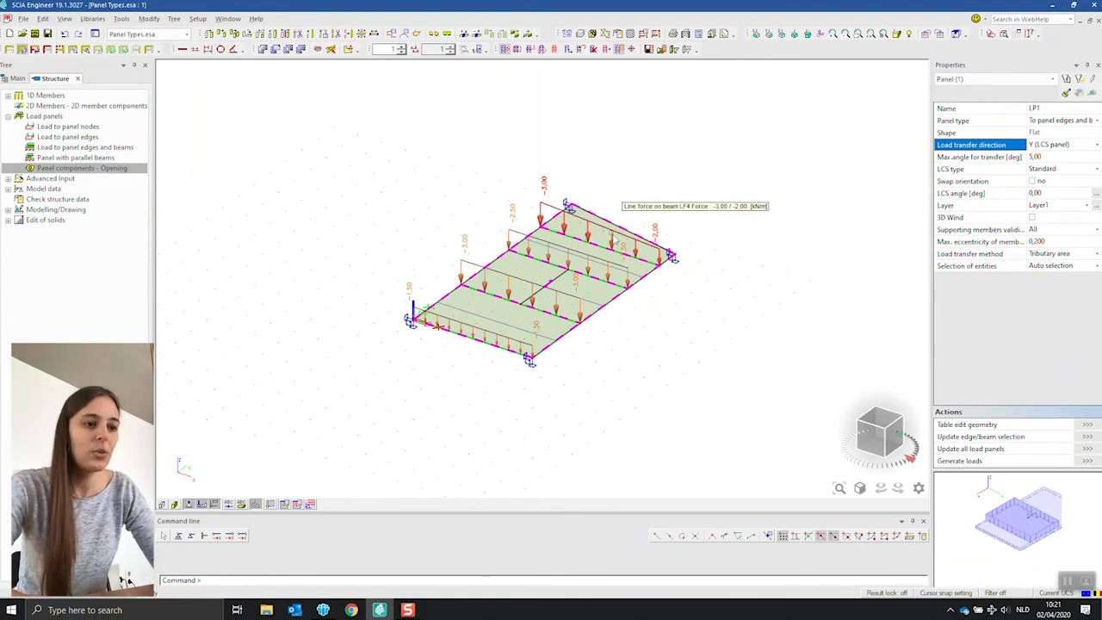
pyautogui.scroll(3, 613, 241)
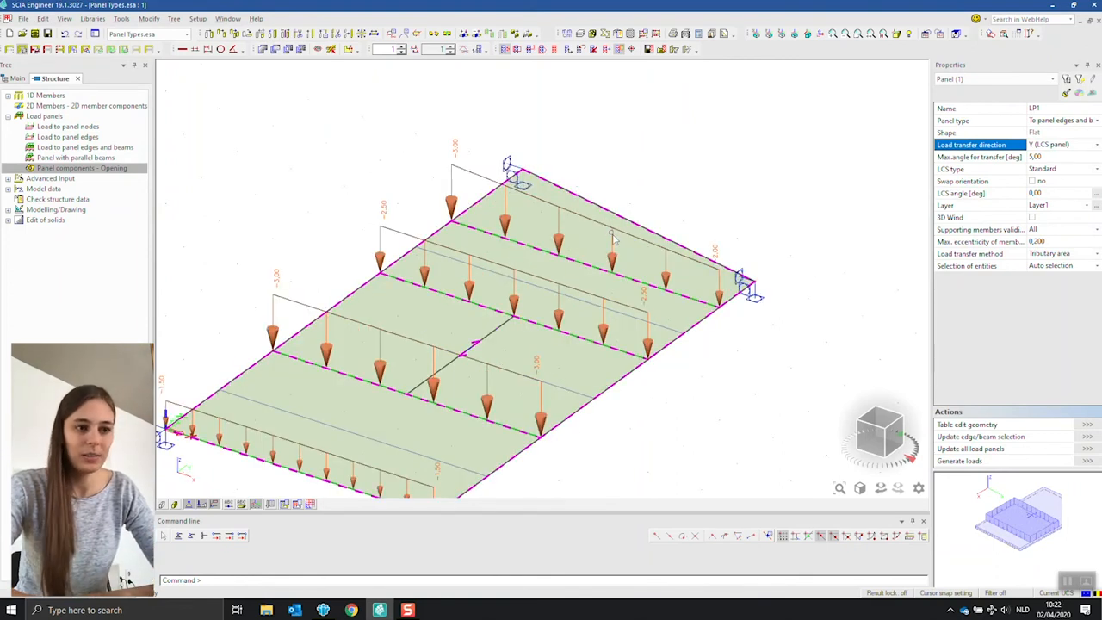
pyautogui.scroll(-2, 613, 241)
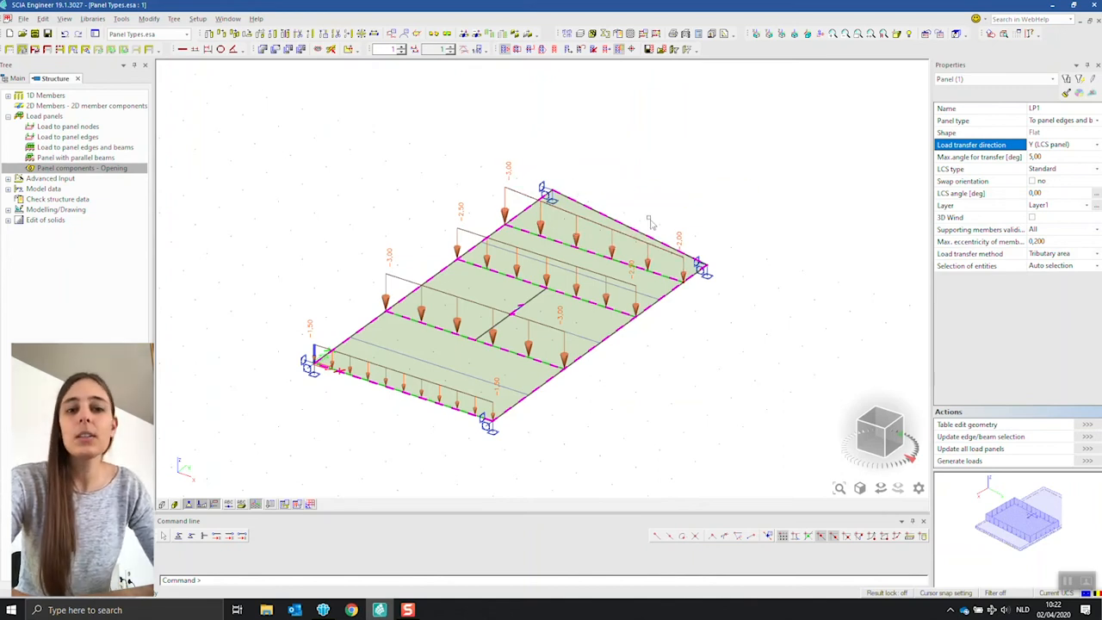
# Switch the load transfer direction to all (LCS panel) and return it to Y (LCS panel).
pyautogui.click(988, 158)
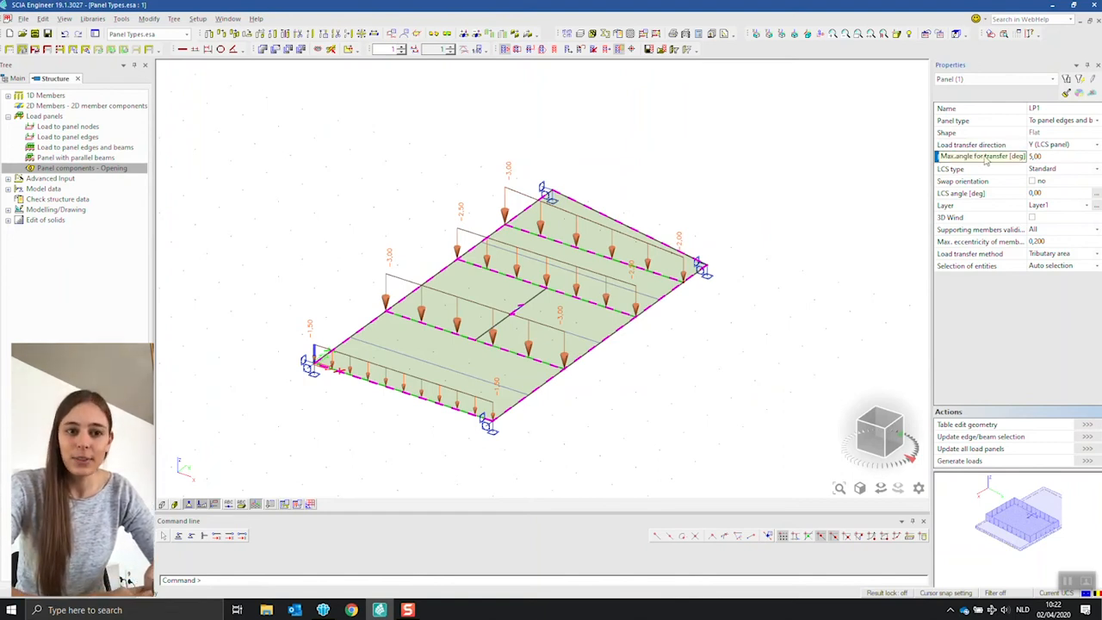
pyautogui.click(1065, 148)
pyautogui.click(1075, 176)
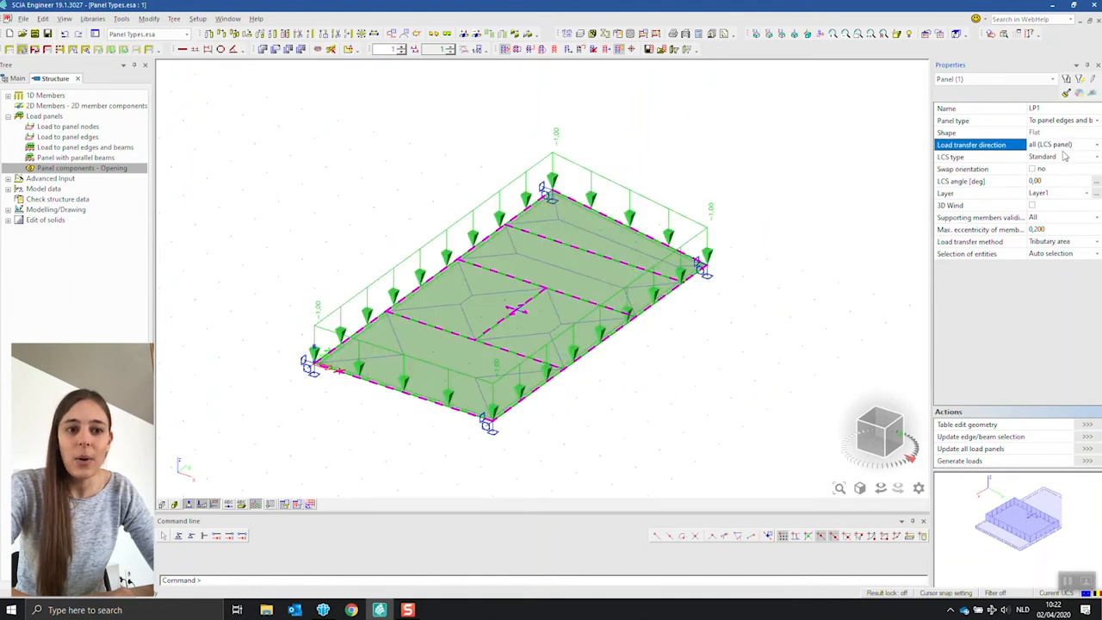
pyautogui.click(1058, 147)
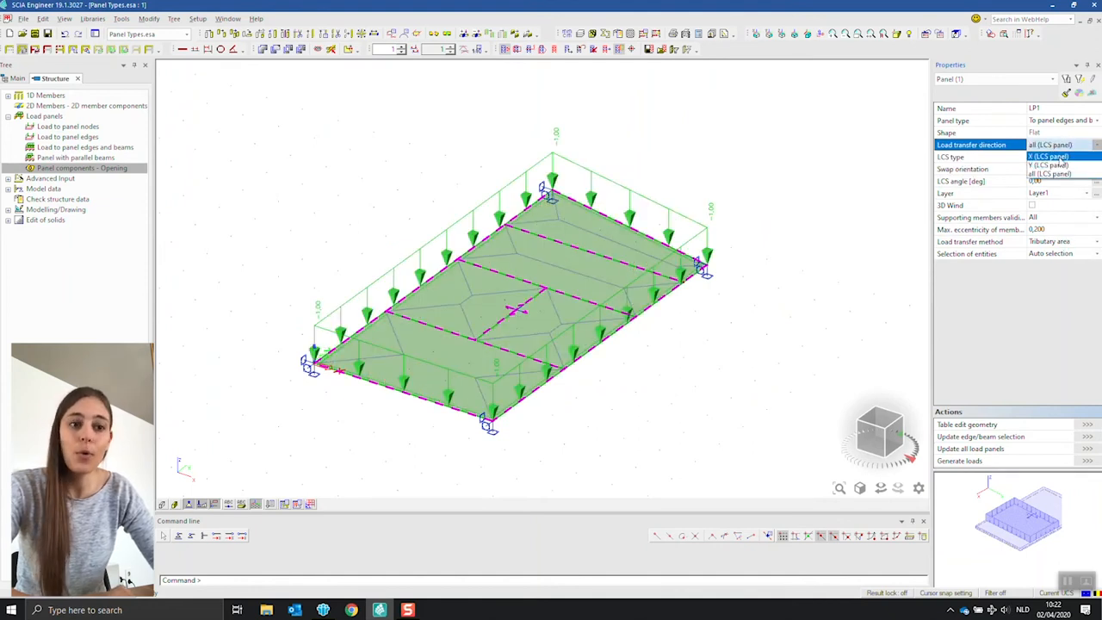
pyautogui.click(1057, 164)
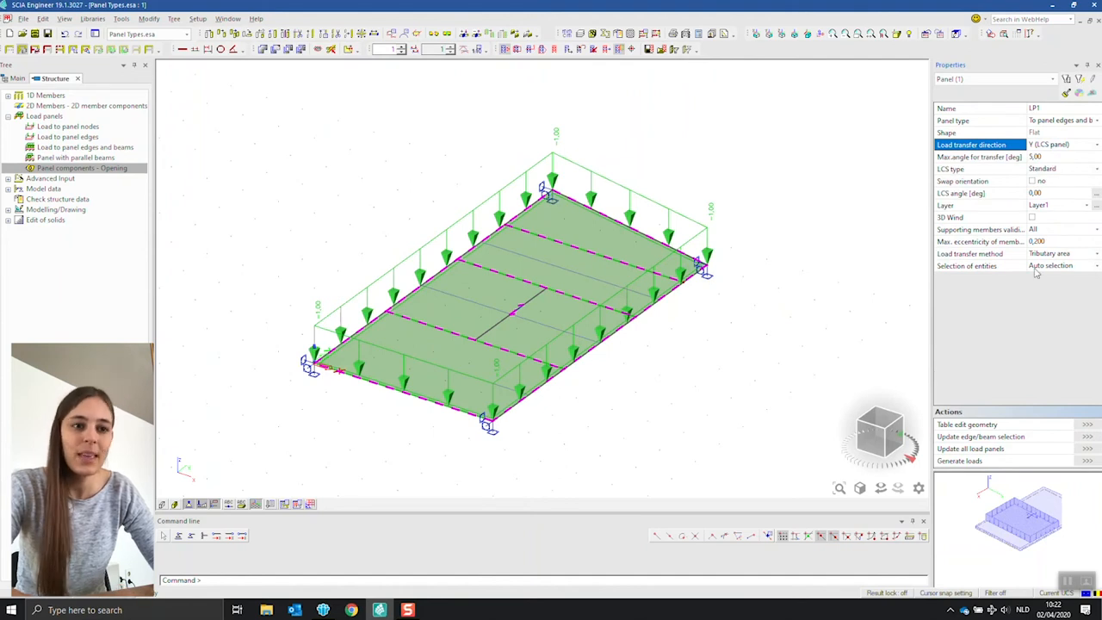
# Set the maximum angle for load transfer to 30 degrees and generate the panel's loads.
pyautogui.click(945, 158)
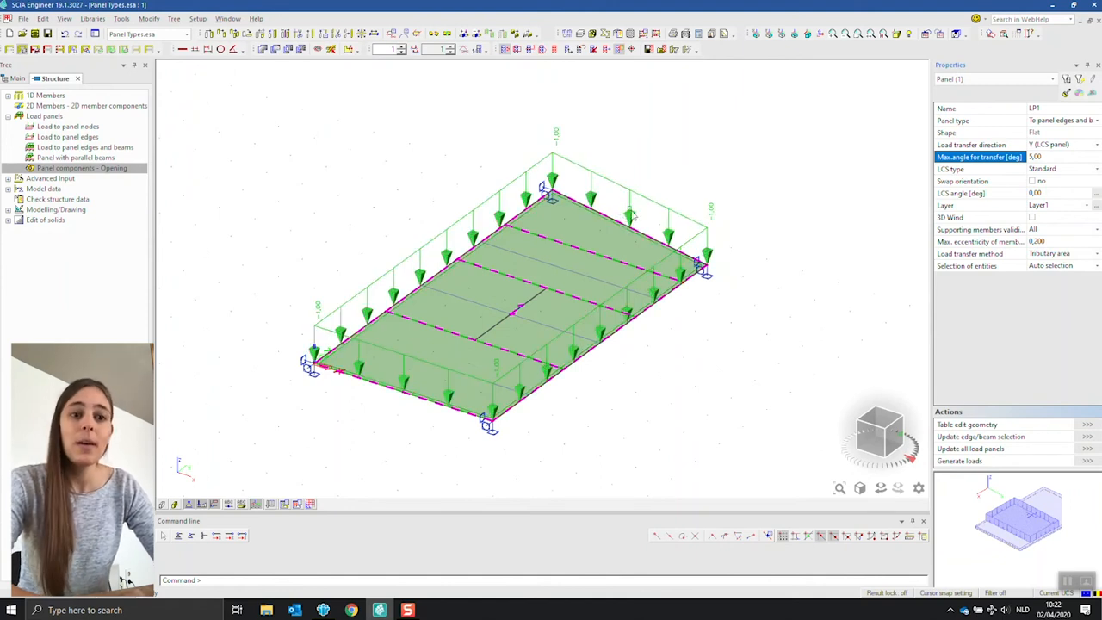
pyautogui.click(1051, 156)
pyautogui.press('Return')
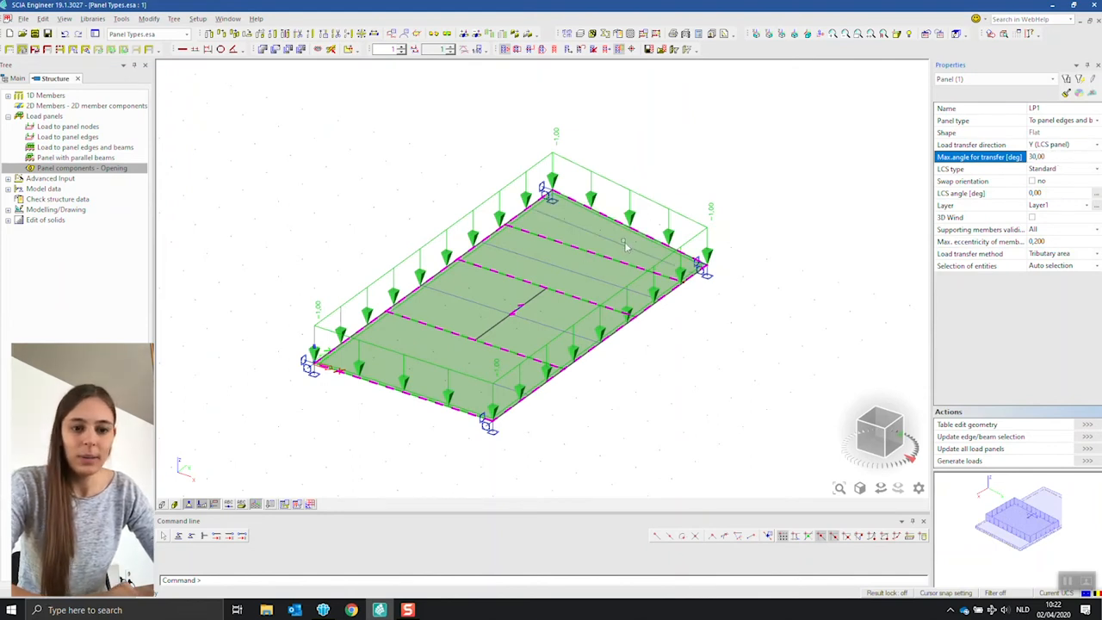
pyautogui.click(1088, 462)
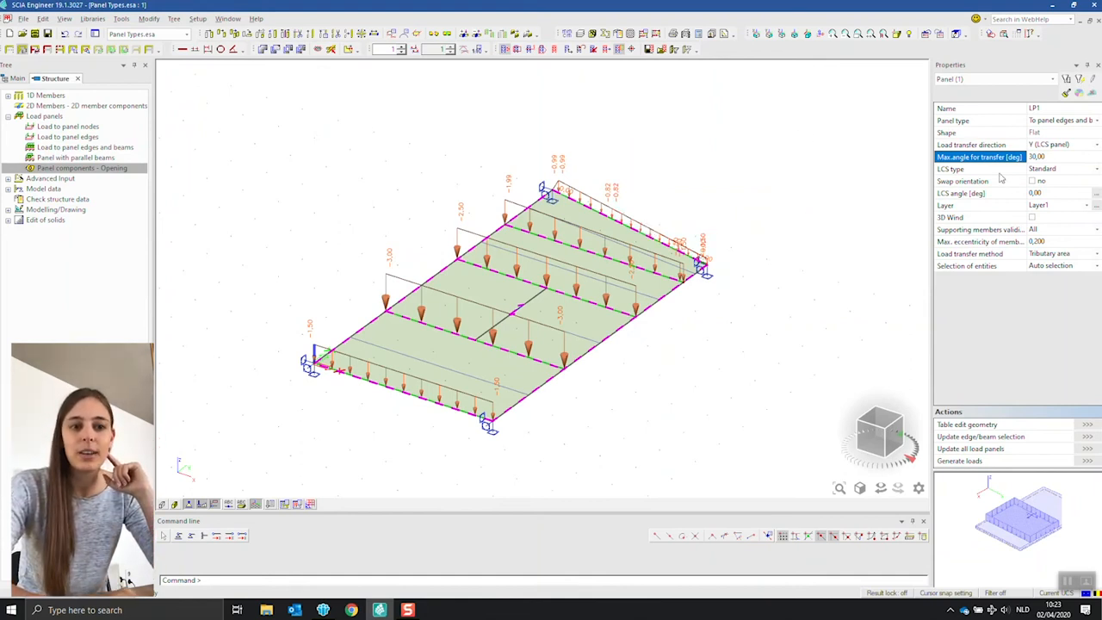
# Set the panel's maximum angle for load transfer back to 5 degrees.
pyautogui.click(1054, 158)
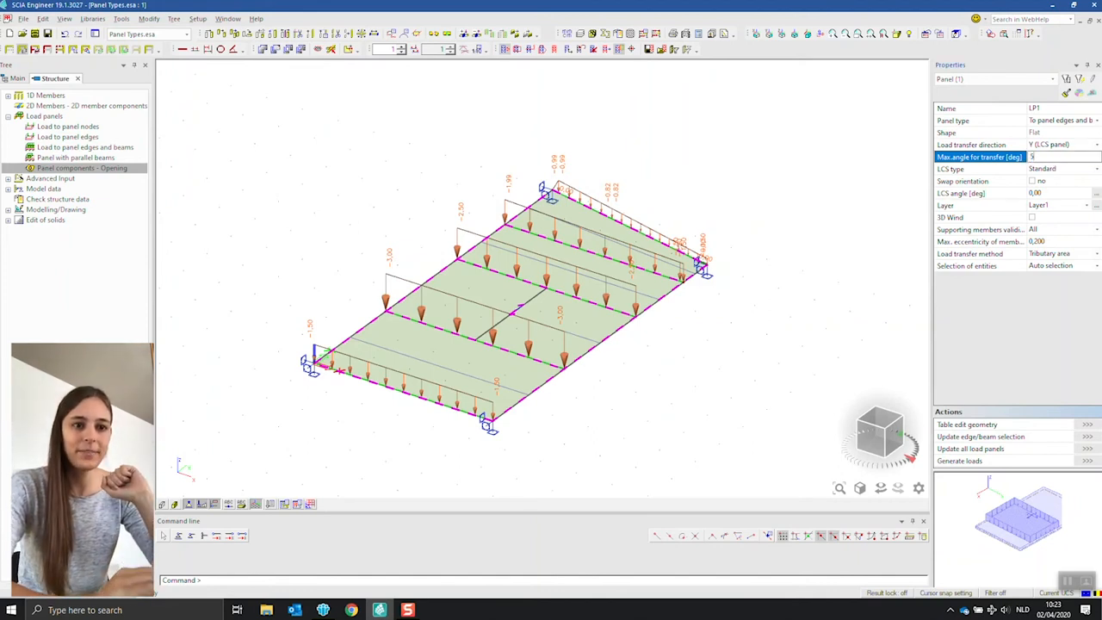
pyautogui.write('5')
pyautogui.press('Return')
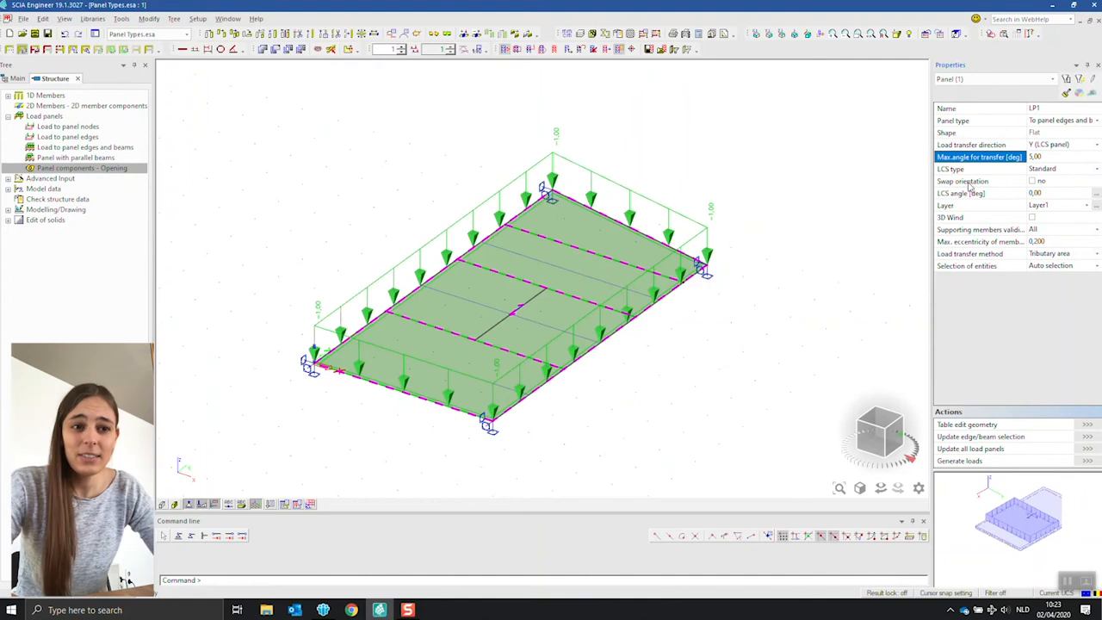
# Check the panel's LCS type options, keeping Standard, and set the LCS angle to 30 degrees.
pyautogui.click(1010, 174)
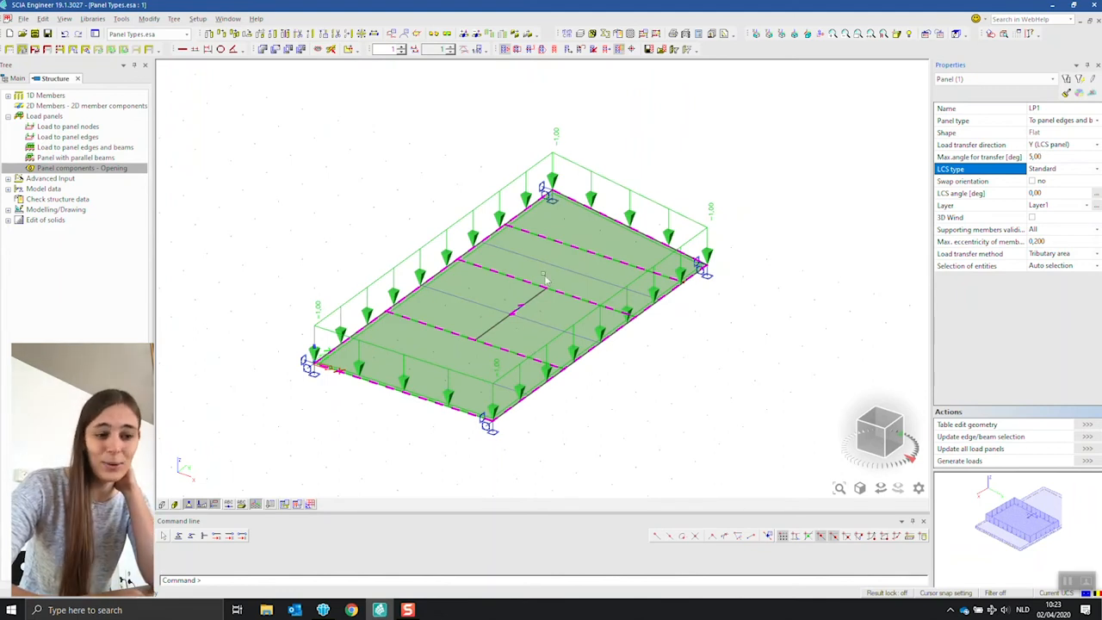
pyautogui.click(1062, 170)
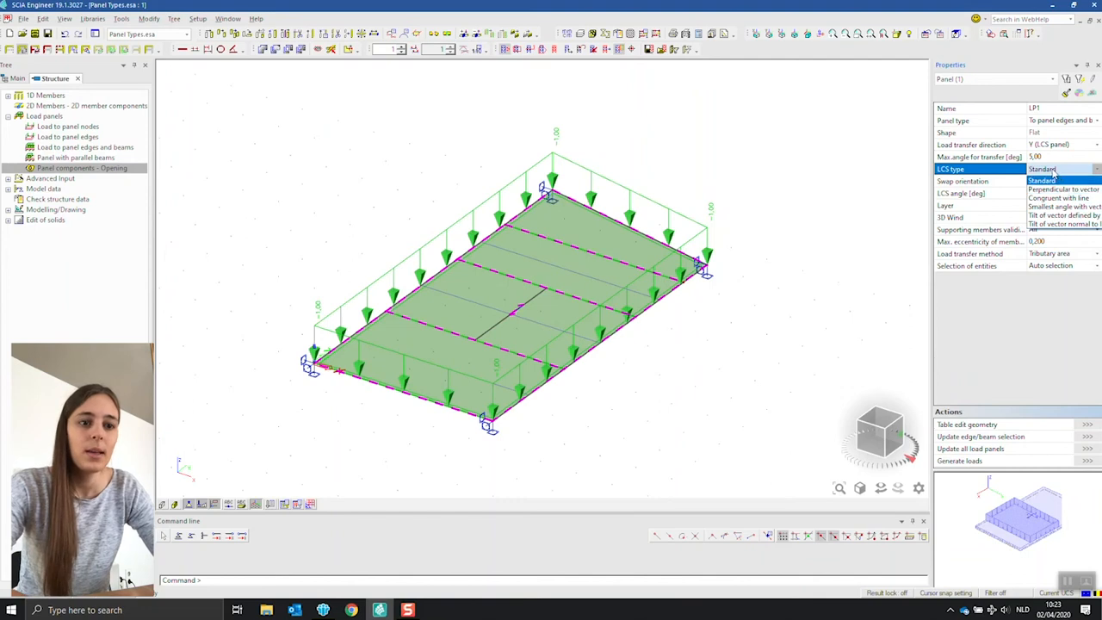
pyautogui.click(1054, 174)
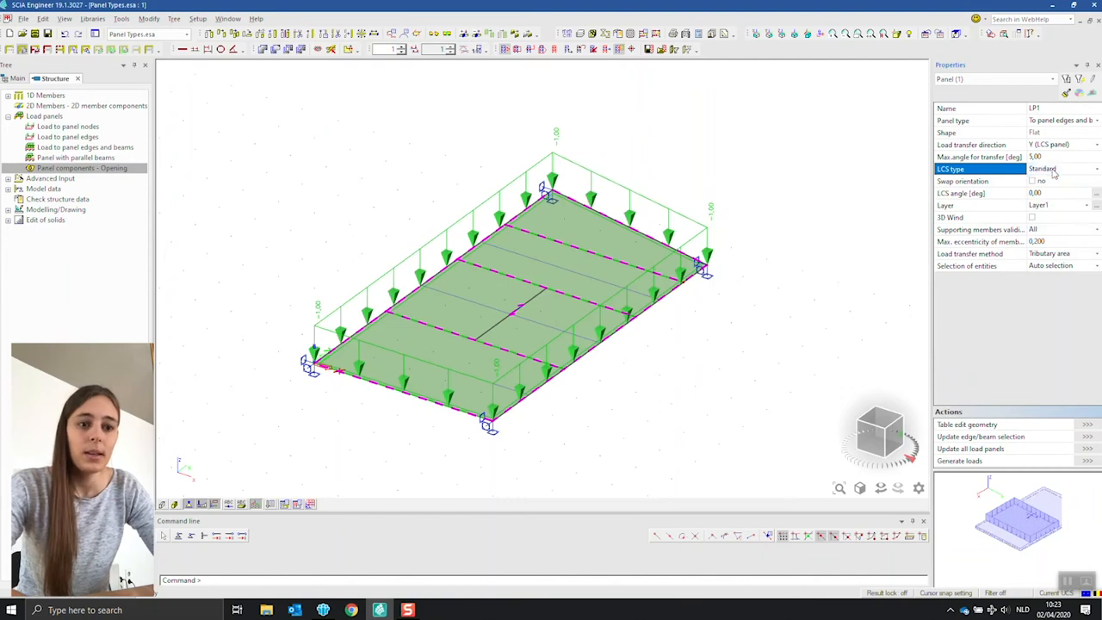
pyautogui.click(993, 195)
pyautogui.click(1052, 193)
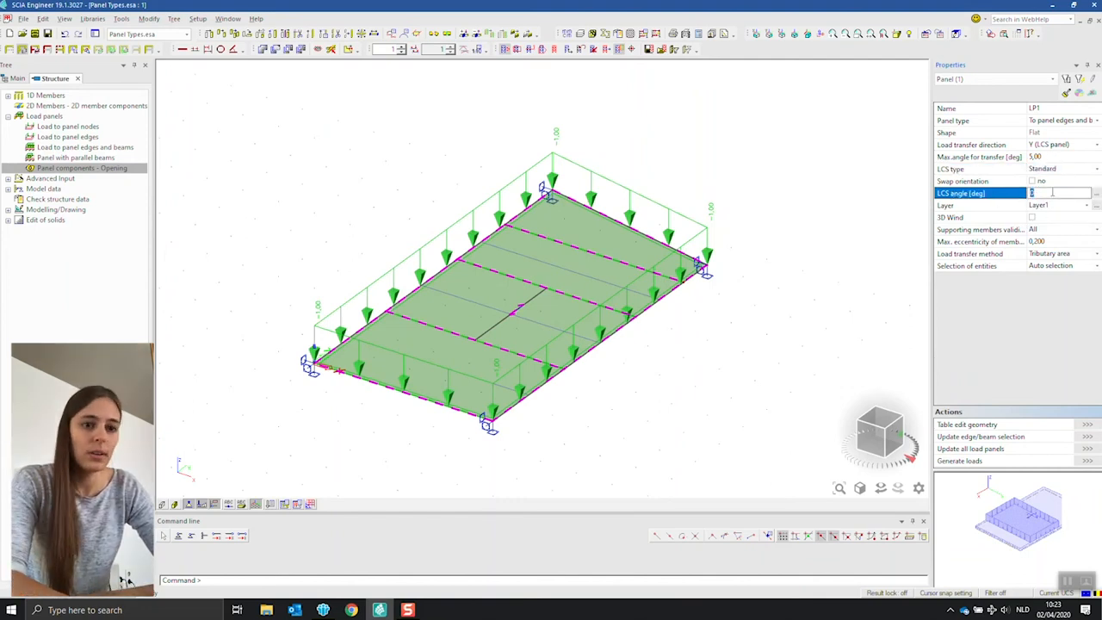
pyautogui.write('30')
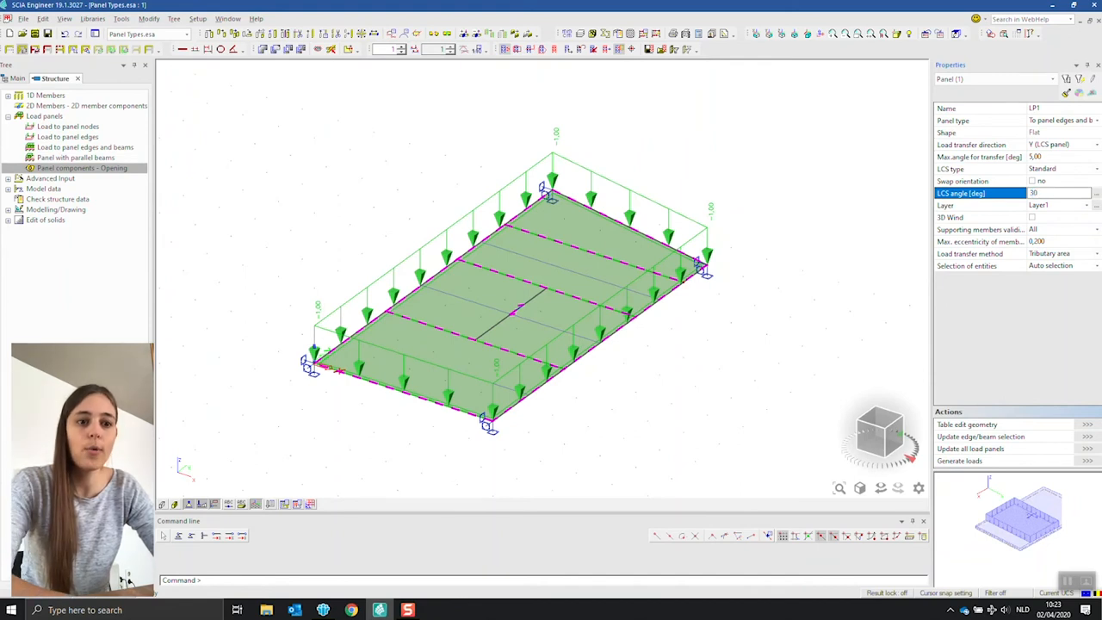
pyautogui.press('Return')
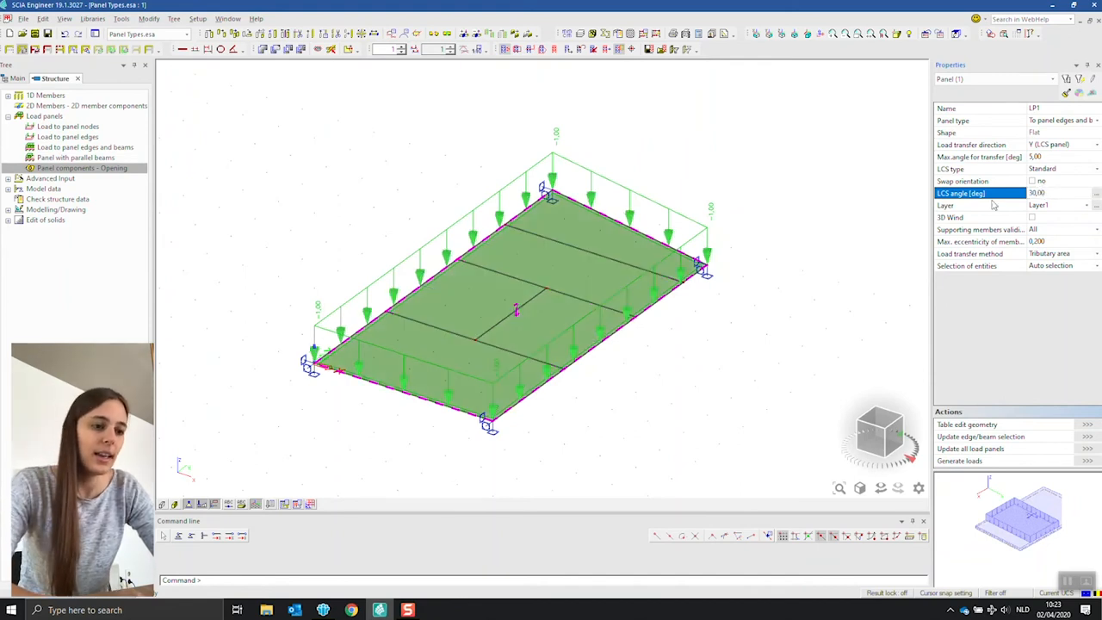
pyautogui.scroll(3, 517, 298)
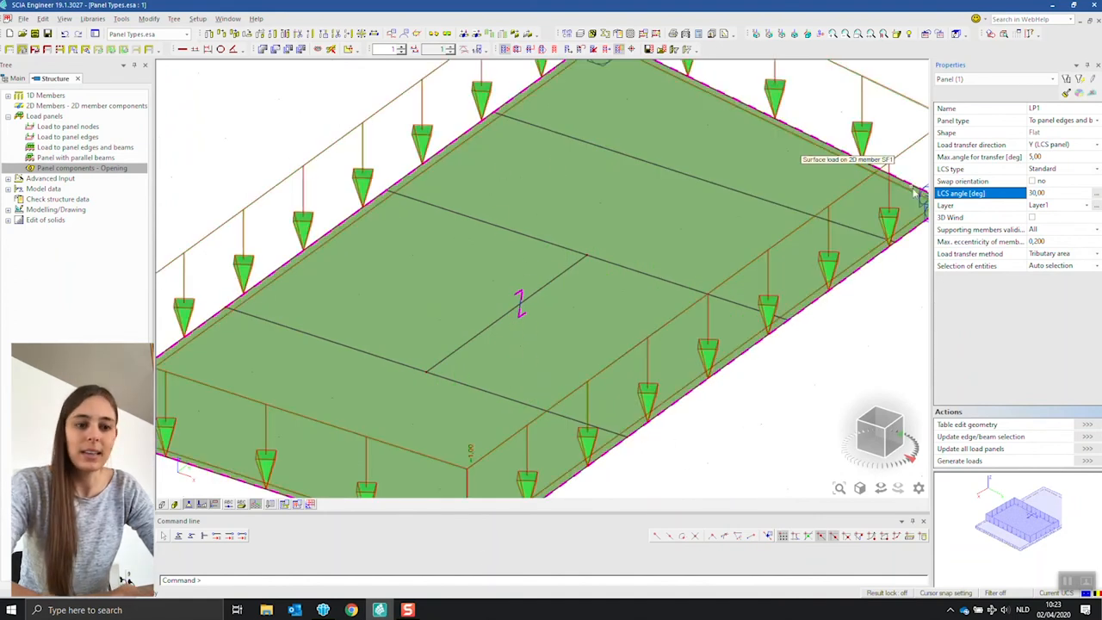
# Reset the panel's LCS angle to 0 degrees and keep Standard as the LCS type.
pyautogui.click(1055, 194)
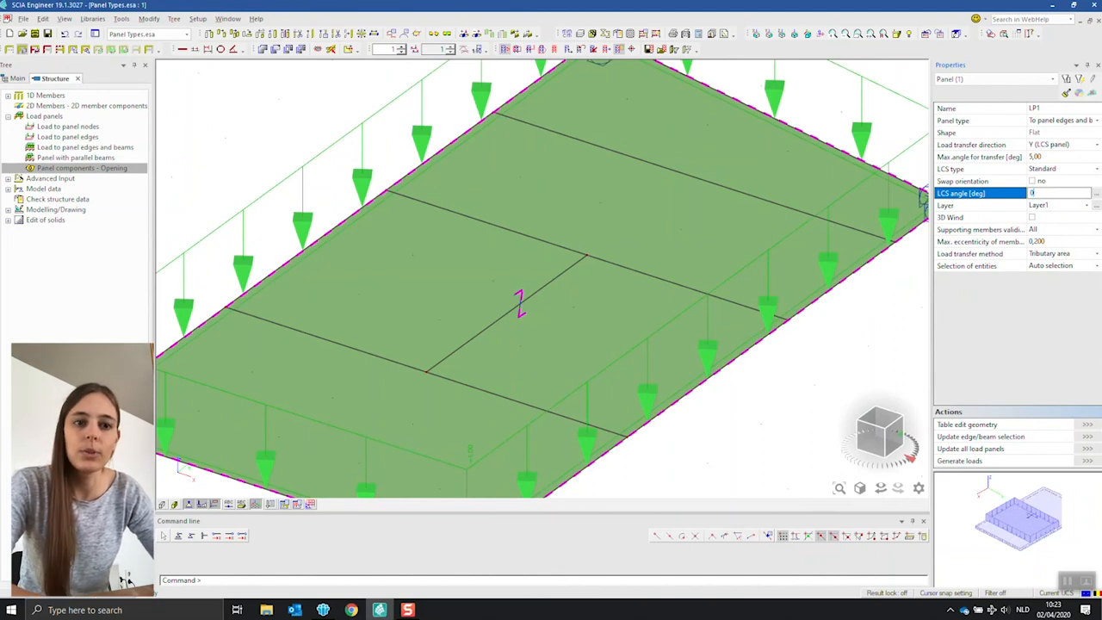
pyautogui.press('Return')
pyautogui.click(1058, 169)
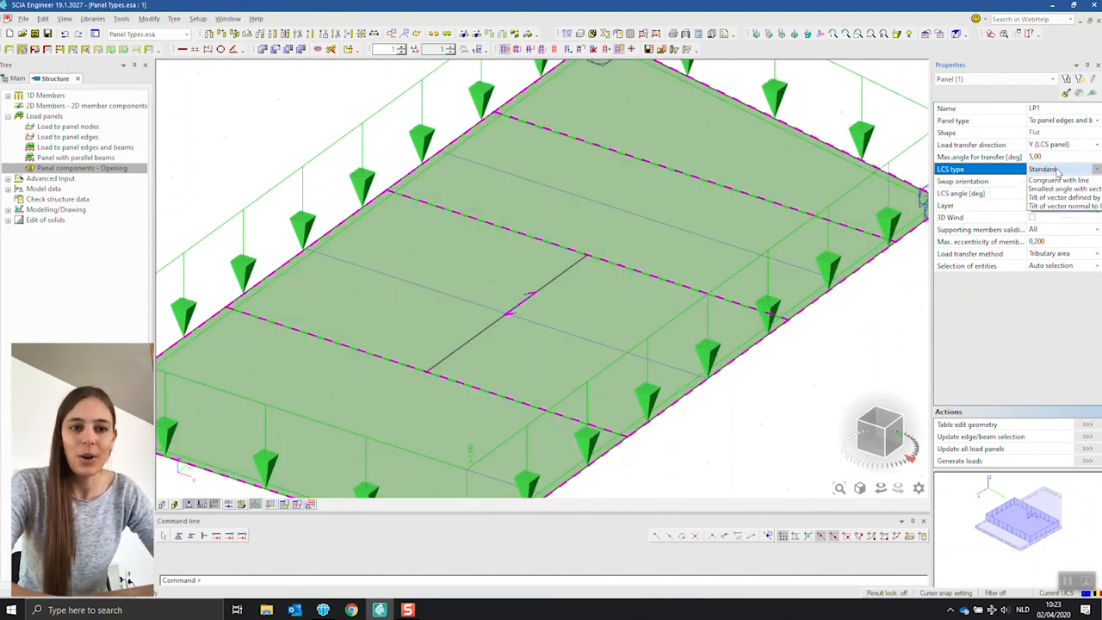
pyautogui.click(1053, 179)
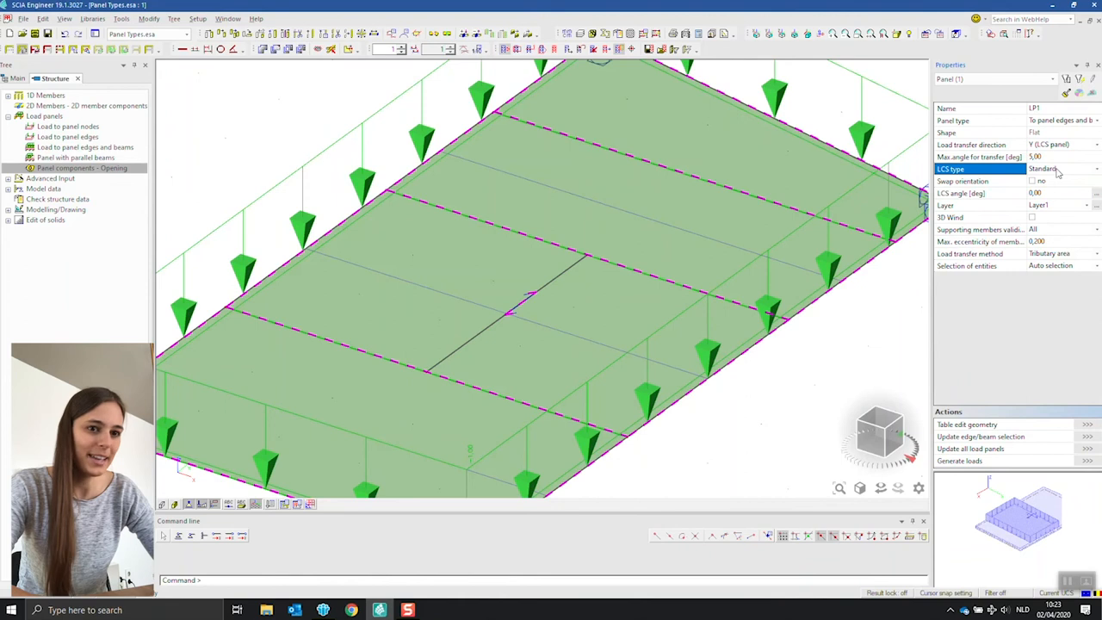
pyautogui.scroll(-3, 522, 246)
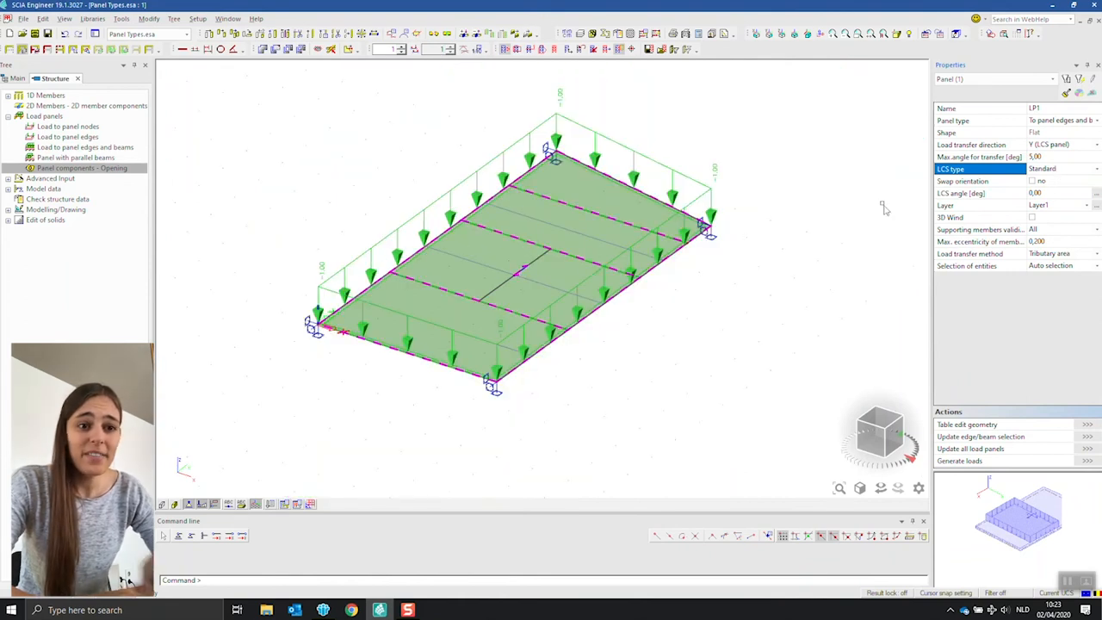
# Swap the load panel's orientation to see the reversed surface load, and restore the unswapped orientation.
pyautogui.click(992, 182)
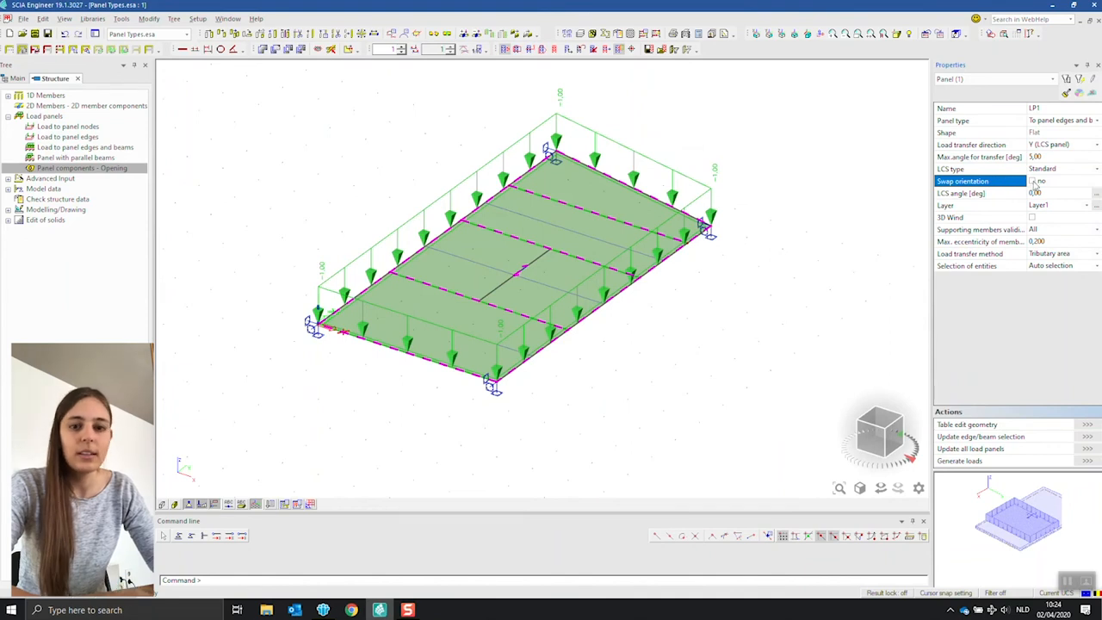
pyautogui.click(1033, 182)
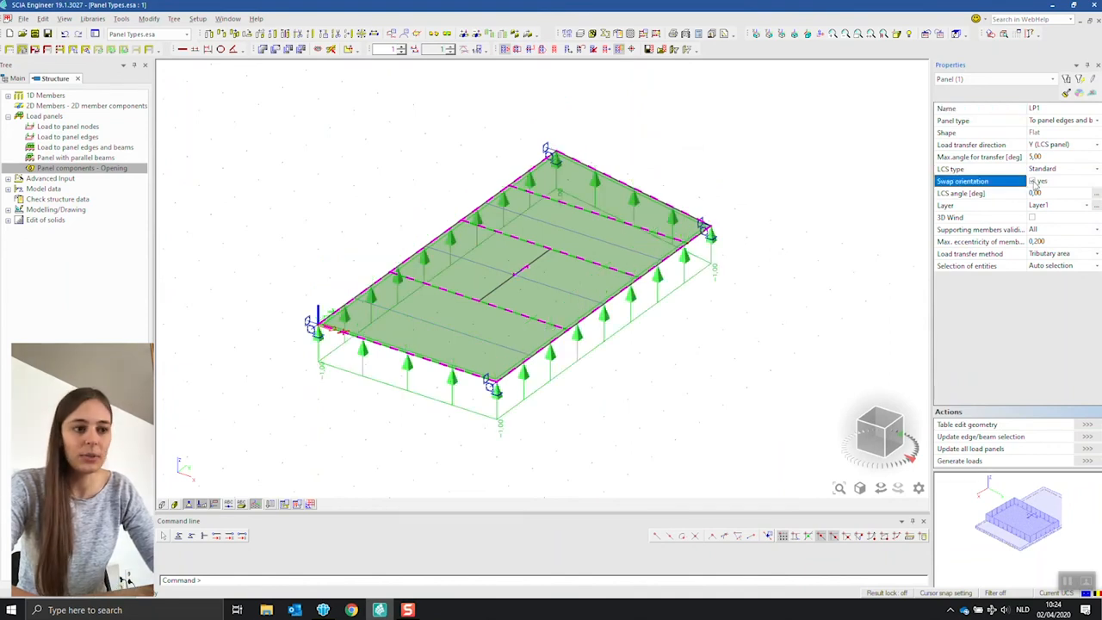
pyautogui.click(1034, 182)
pyautogui.click(1035, 182)
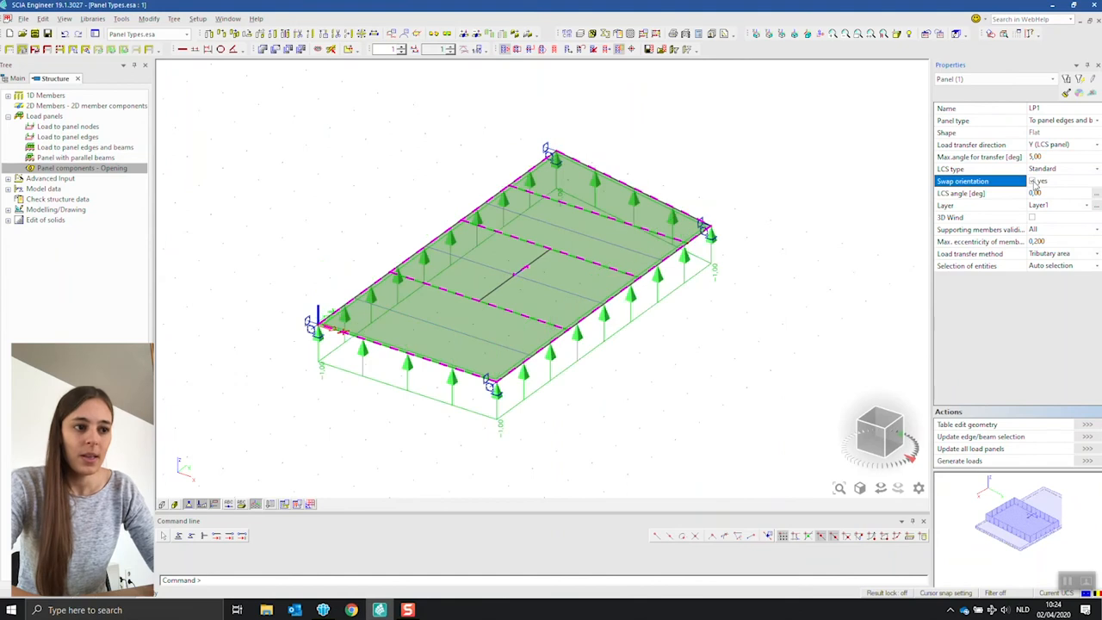
pyautogui.click(1034, 181)
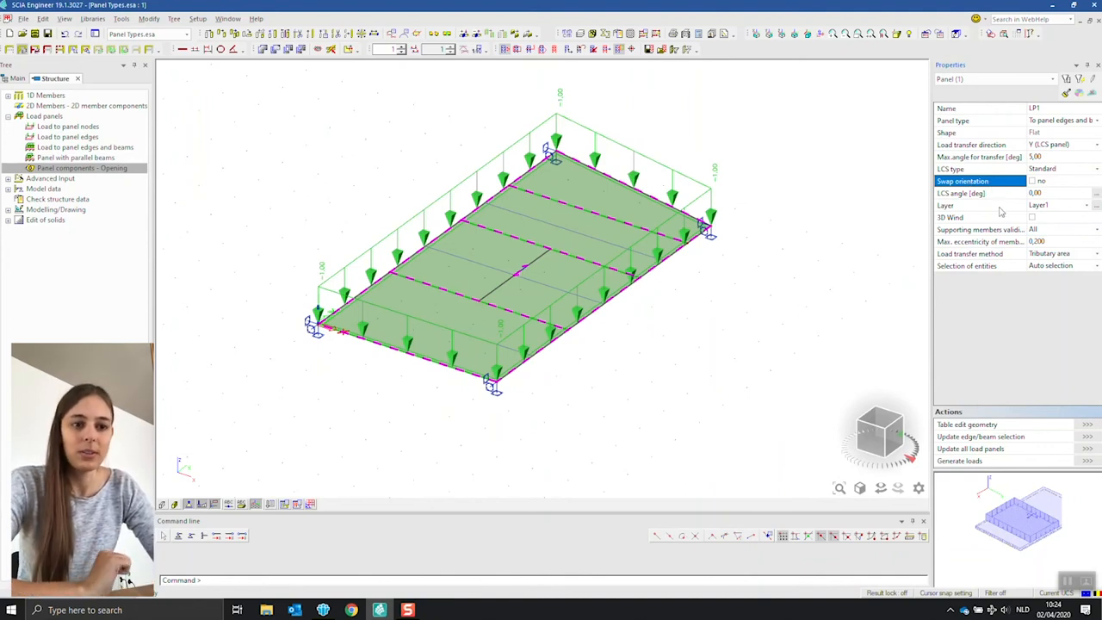
# Check the panel's layer setting, and switch its 3D Wind option on and back off.
pyautogui.click(991, 208)
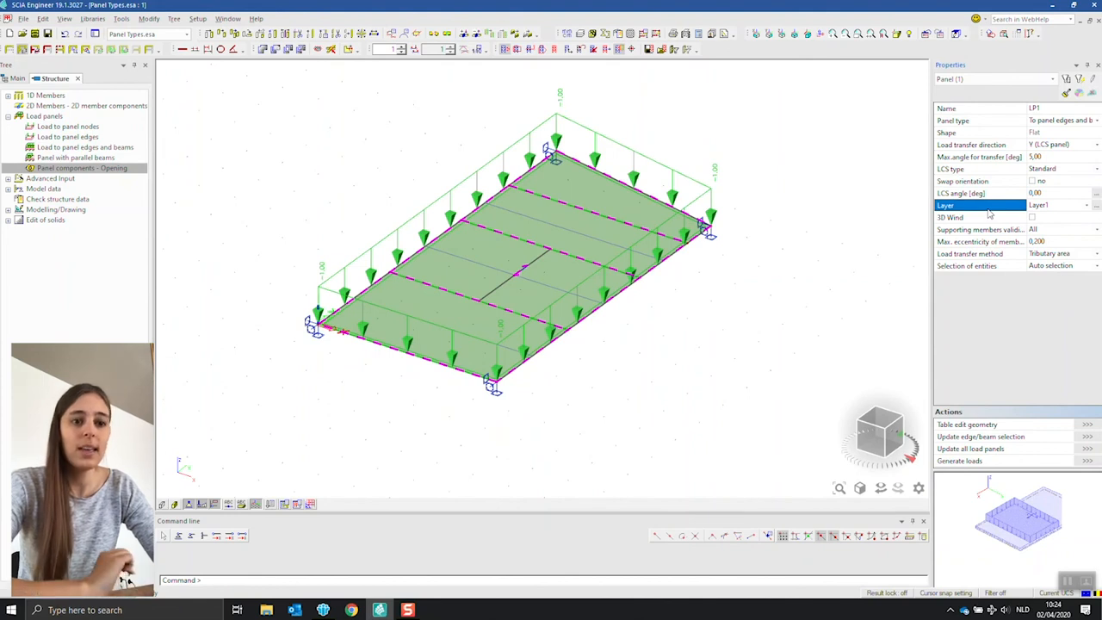
pyautogui.click(1000, 218)
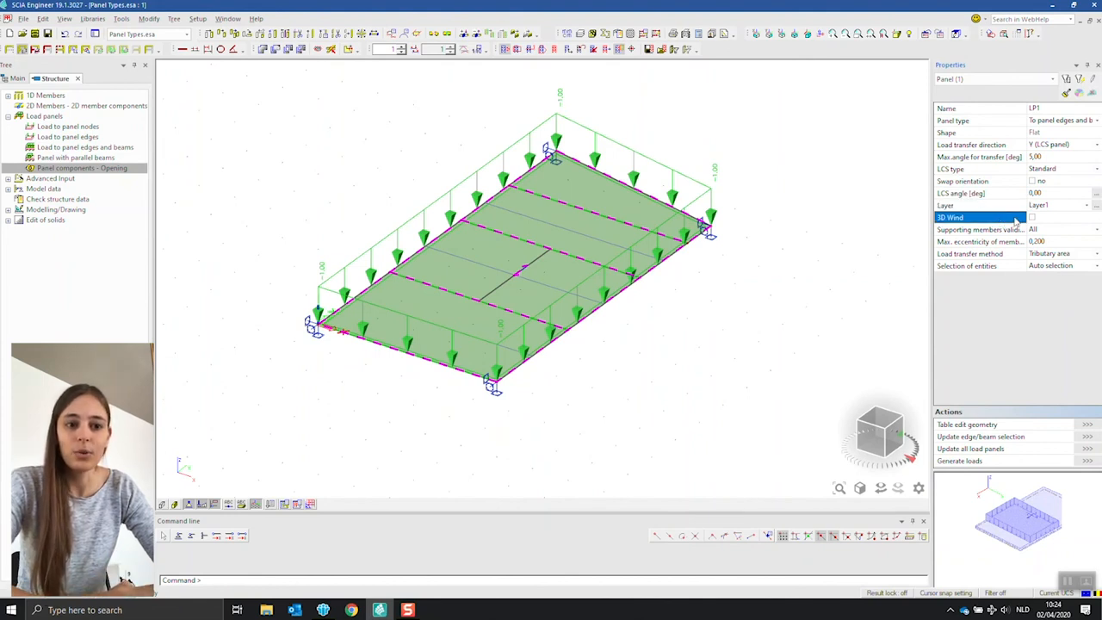
pyautogui.click(1032, 218)
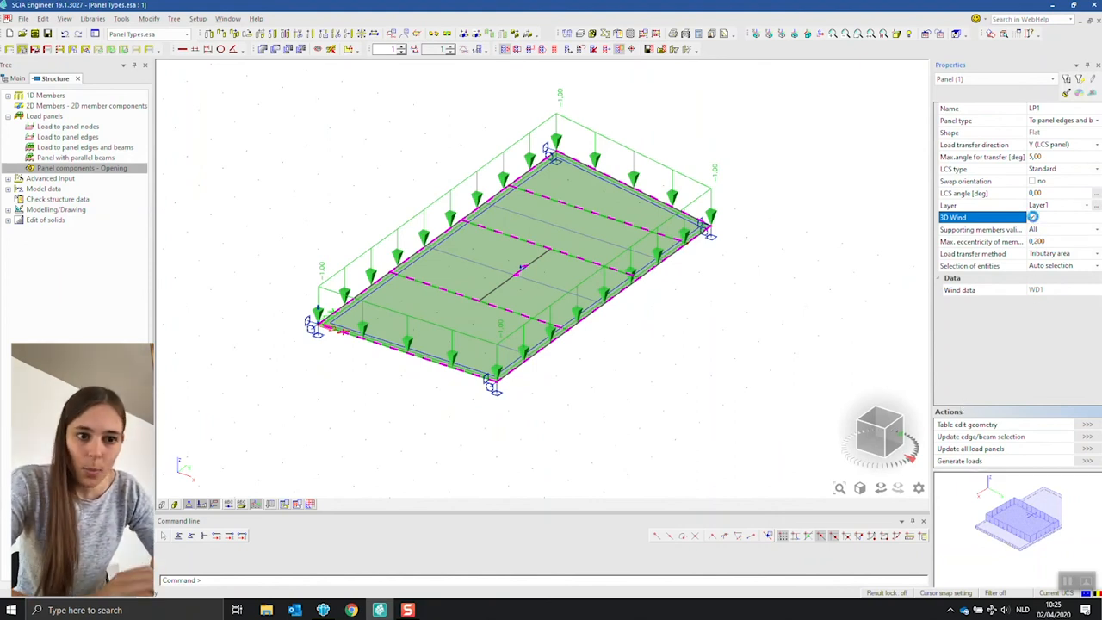
pyautogui.click(1034, 219)
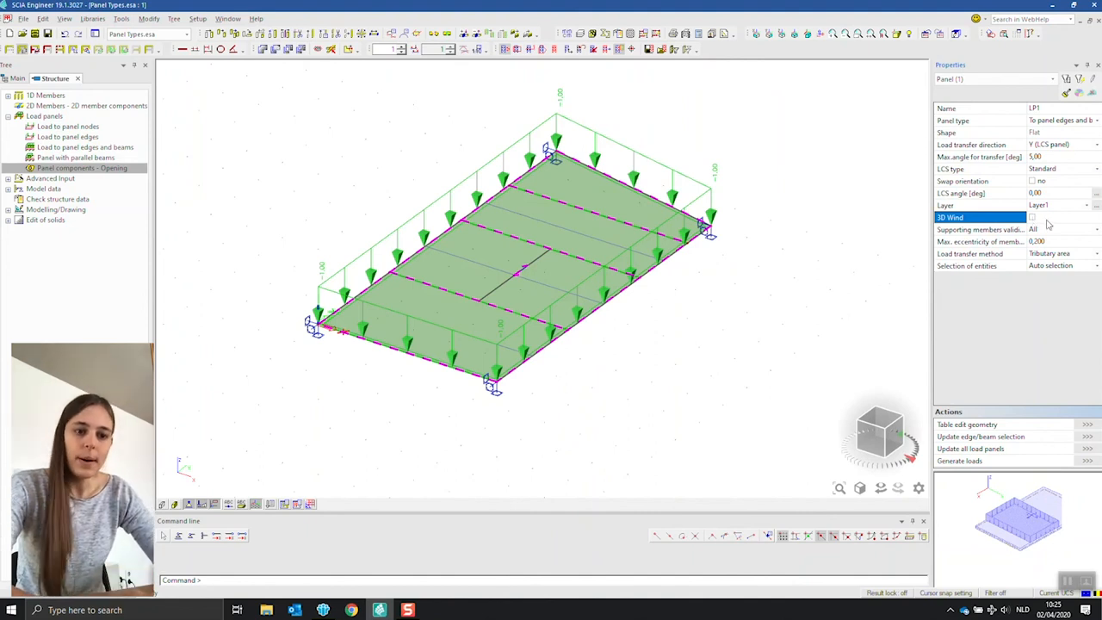
# Examine the panel's corner node coordinates in the geometry table and close it without changes.
pyautogui.click(951, 429)
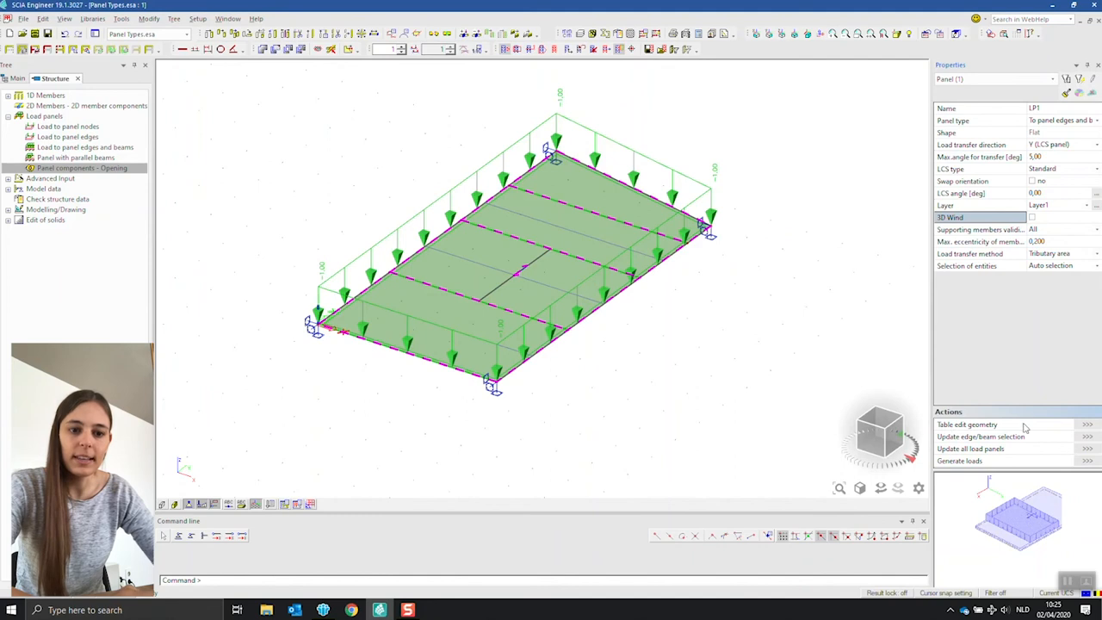
pyautogui.click(1088, 426)
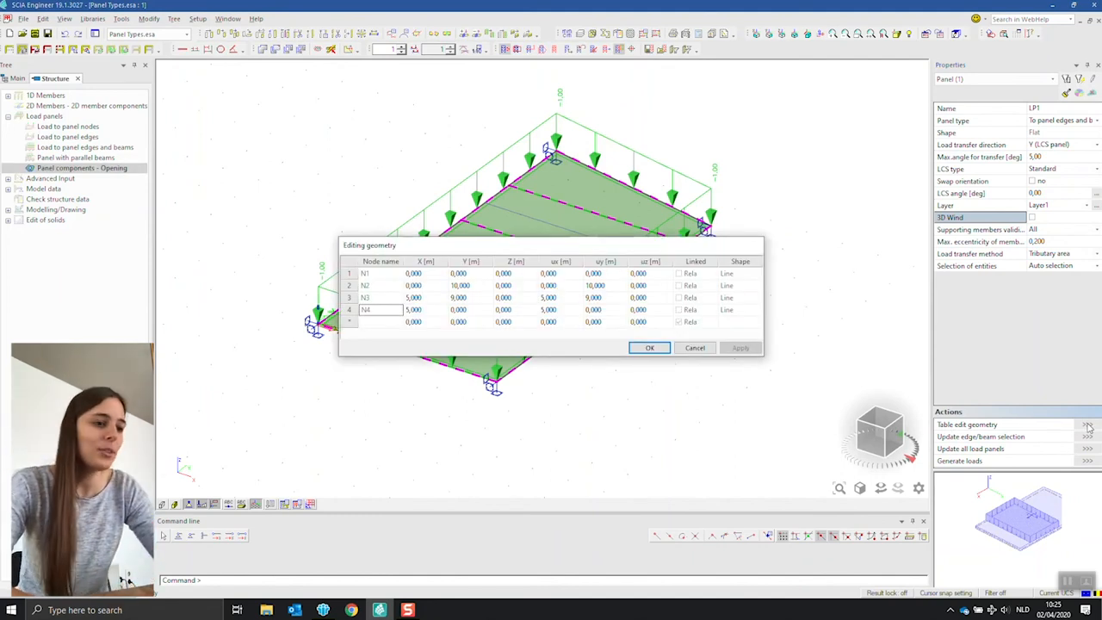
pyautogui.click(420, 274)
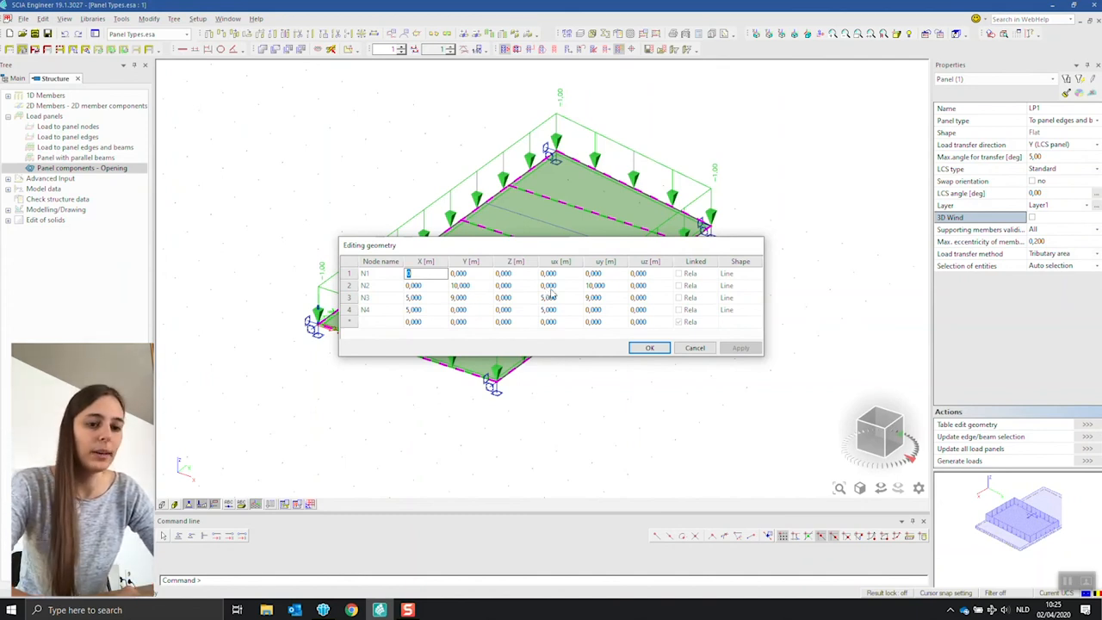
pyautogui.click(659, 349)
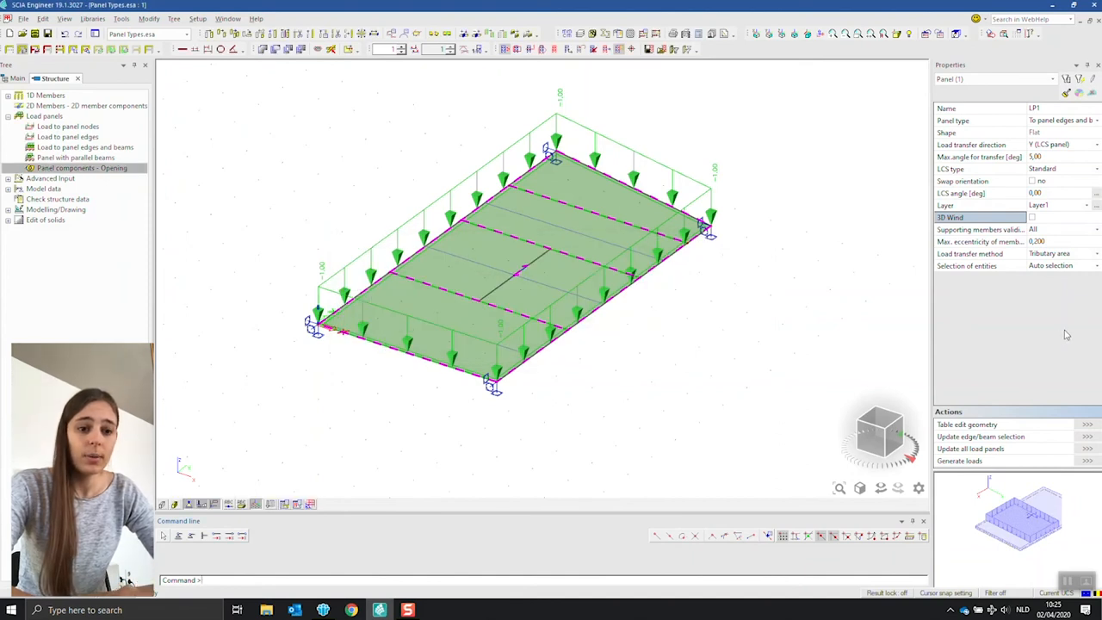
# Generate the beam loads from the panel's surface load and clear the selection.
pyautogui.click(1088, 460)
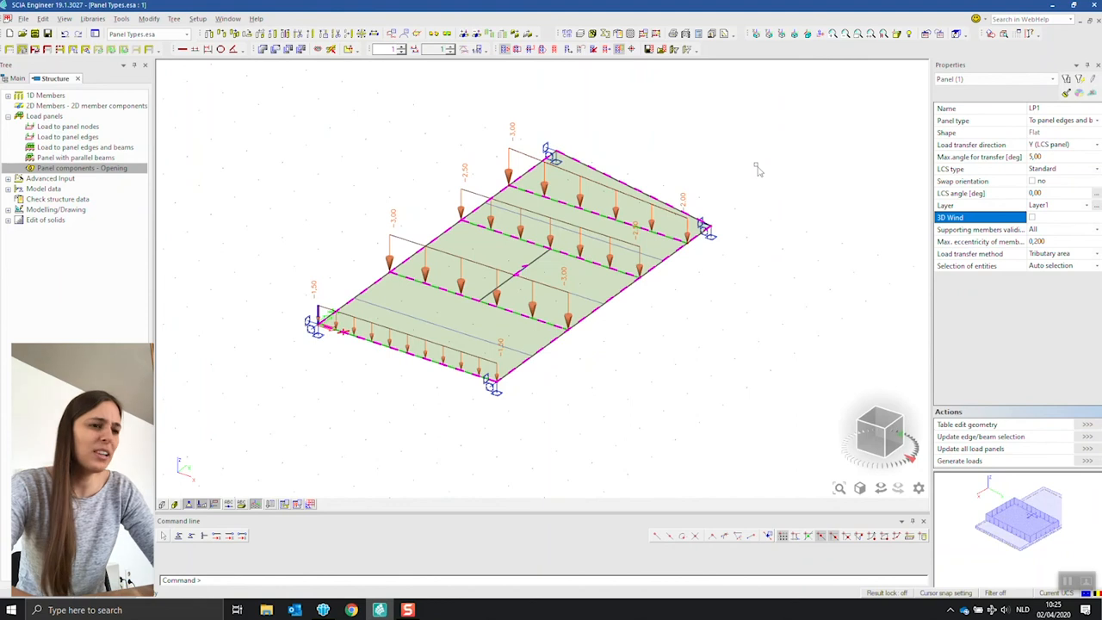
pyautogui.press('Escape')
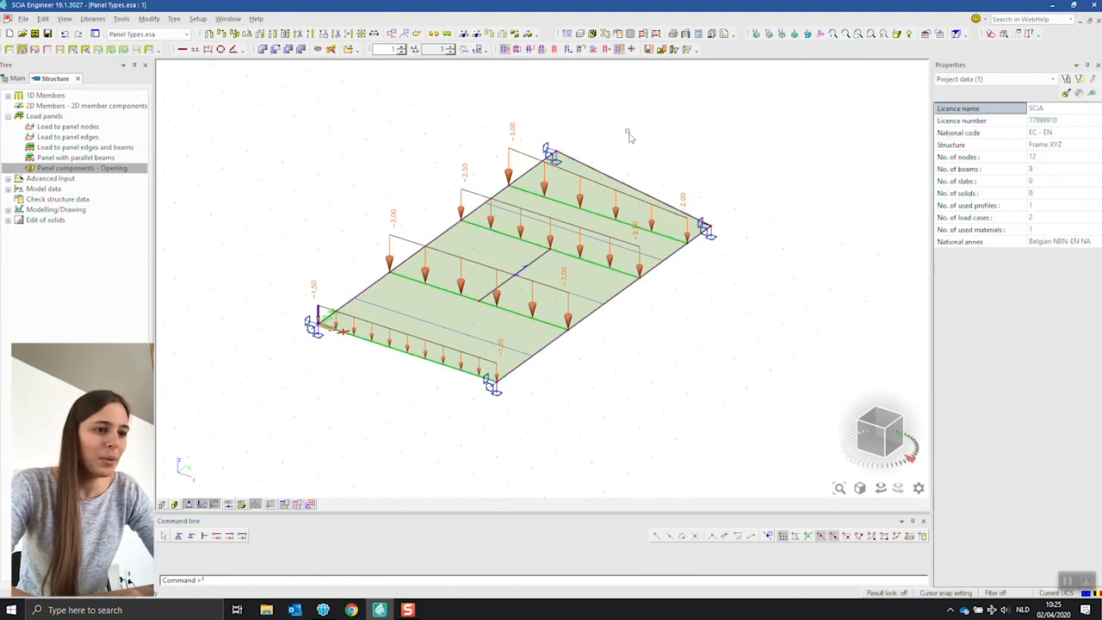
# Inspect the generated line force on the rearmost inner beam and delete it together with its related line forces.
pyautogui.click(519, 156)
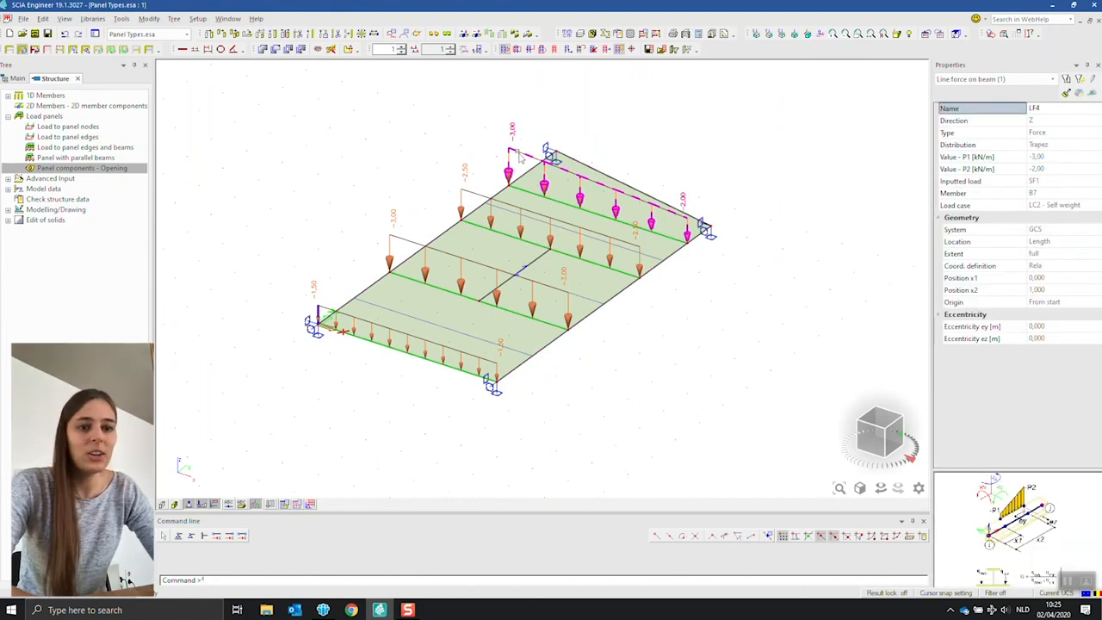
pyautogui.click(1080, 125)
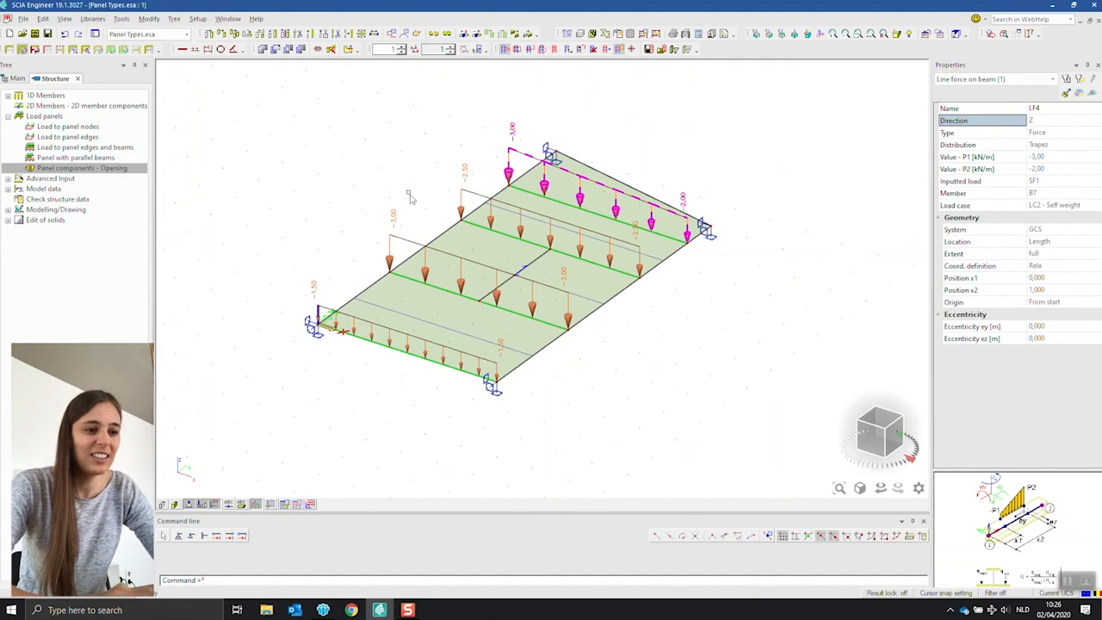
pyautogui.press('Delete')
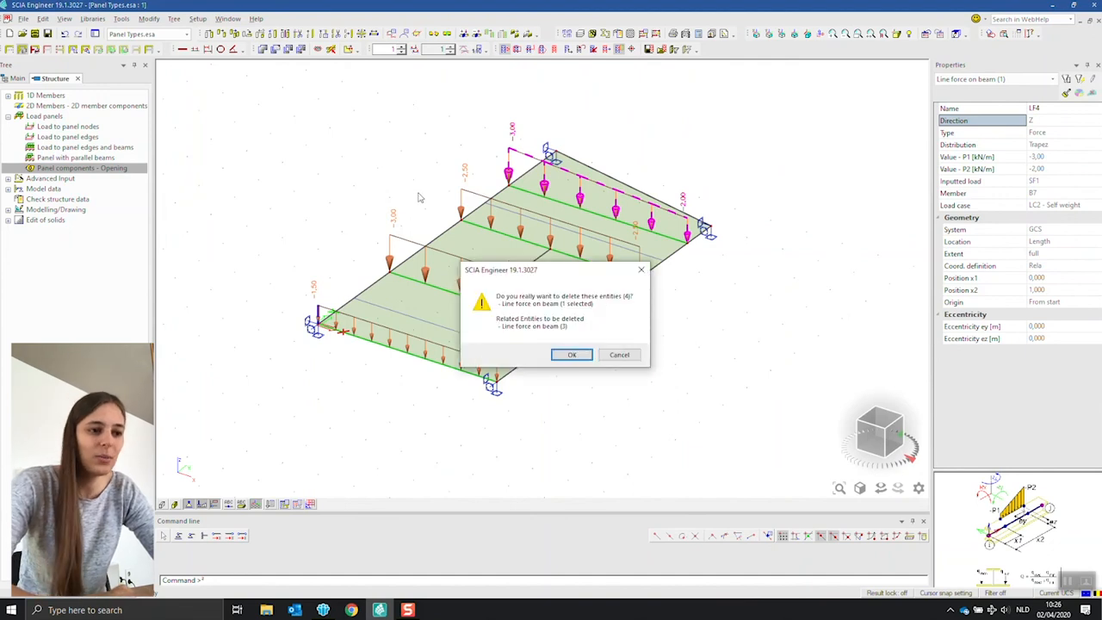
pyautogui.click(572, 354)
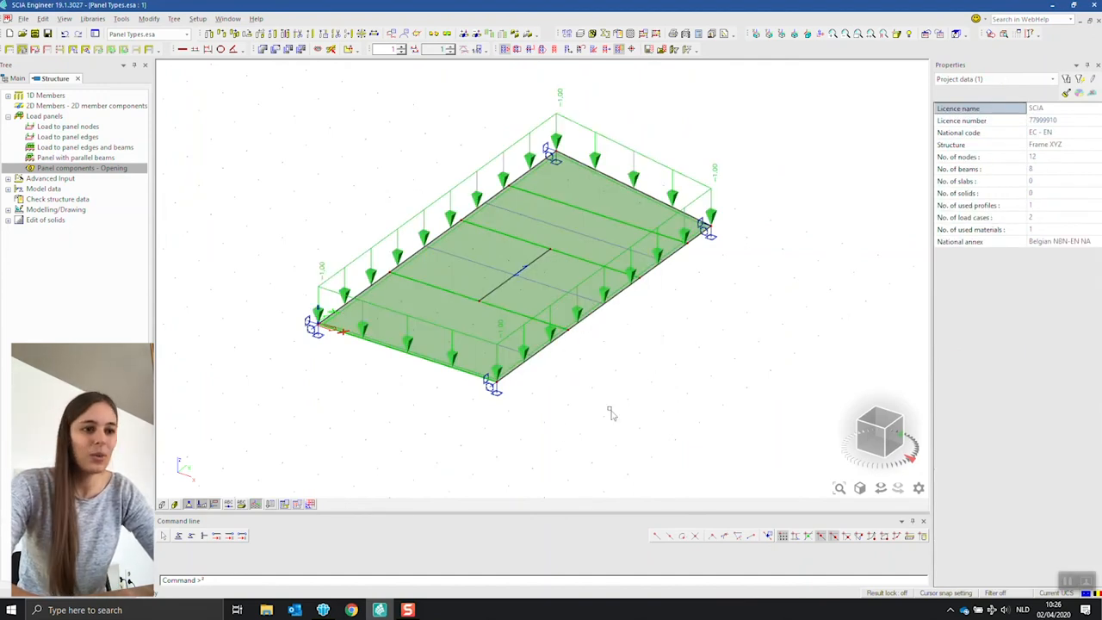
# Set the value of the panel's surface force to -2 kN/m^2 and clear the selection.
pyautogui.click(641, 159)
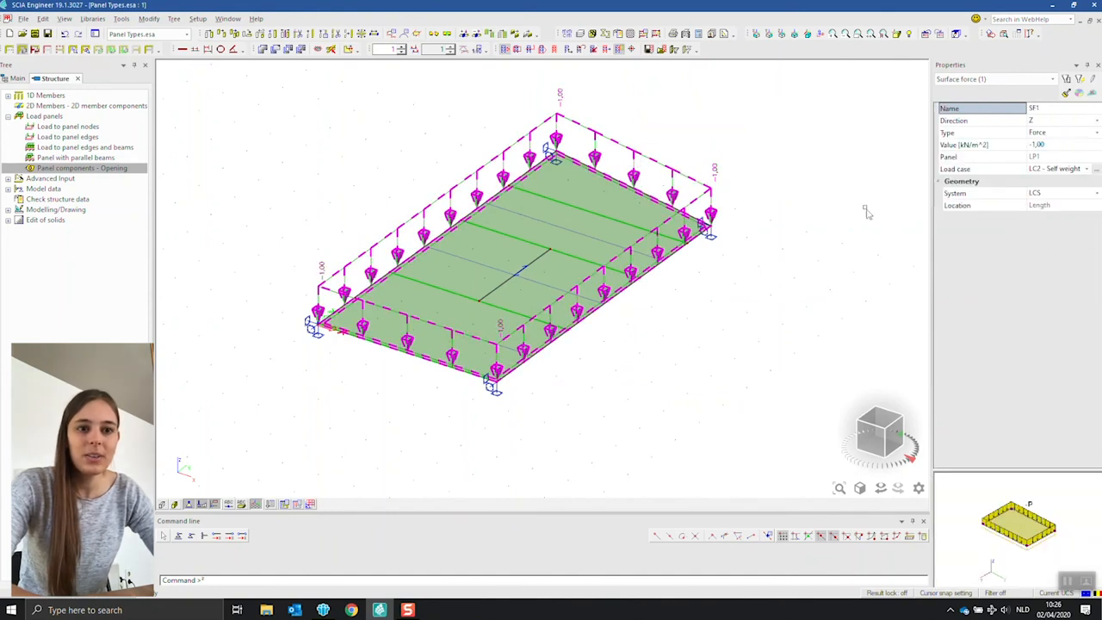
pyautogui.click(1059, 145)
pyautogui.write('-2')
pyautogui.press('Return')
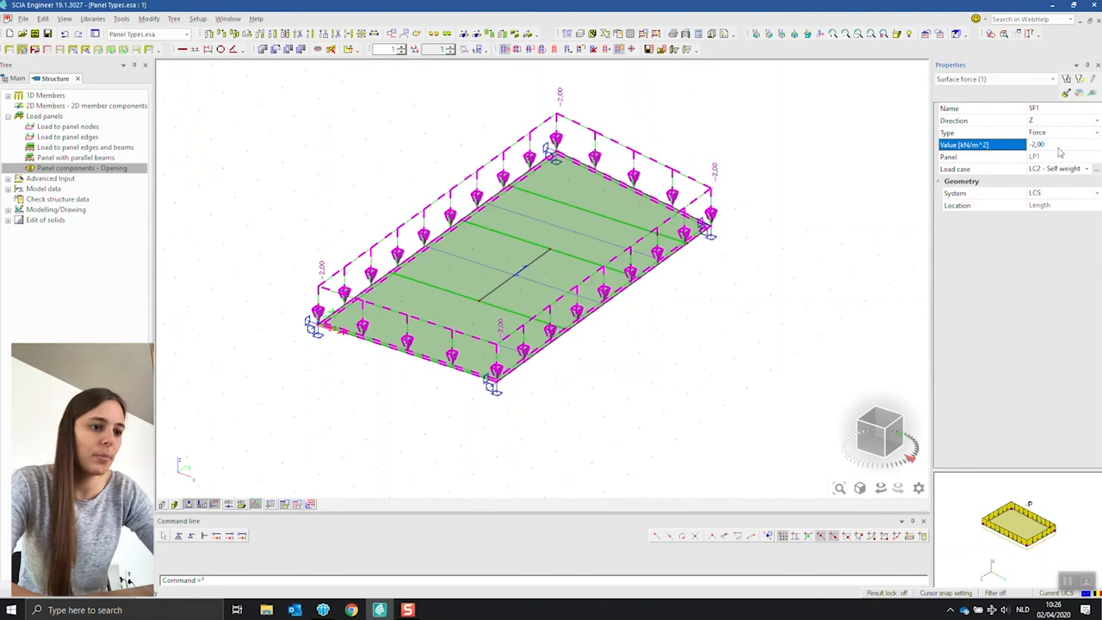
pyautogui.click(750, 332)
pyautogui.press('Escape')
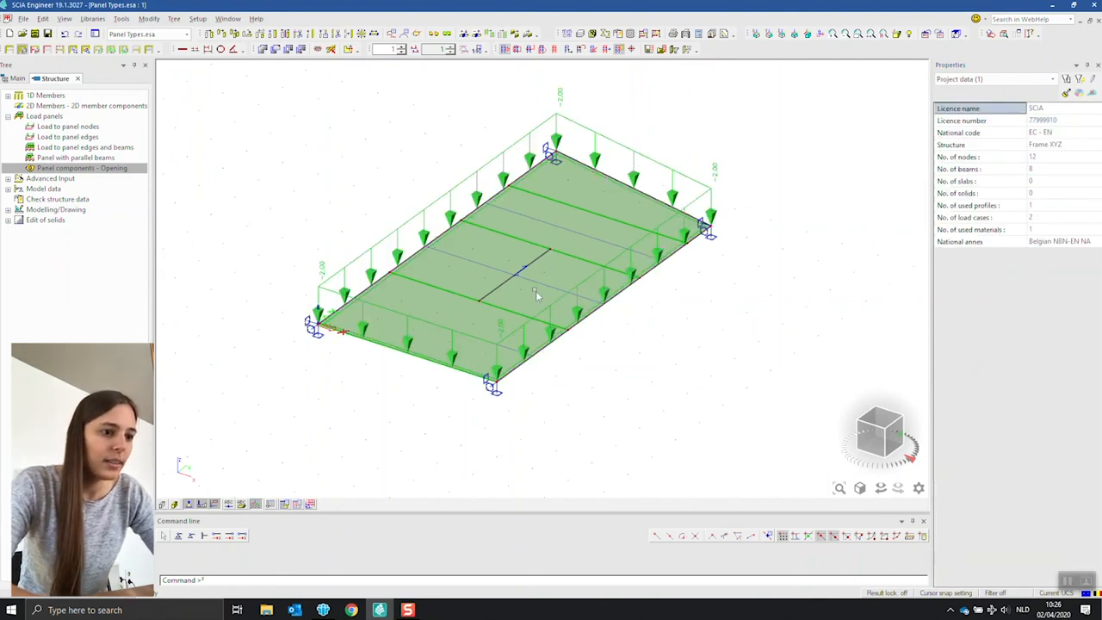
# Select load panel LP1 and generate its beam loads from the updated surface force.
pyautogui.scroll(5, 529, 286)
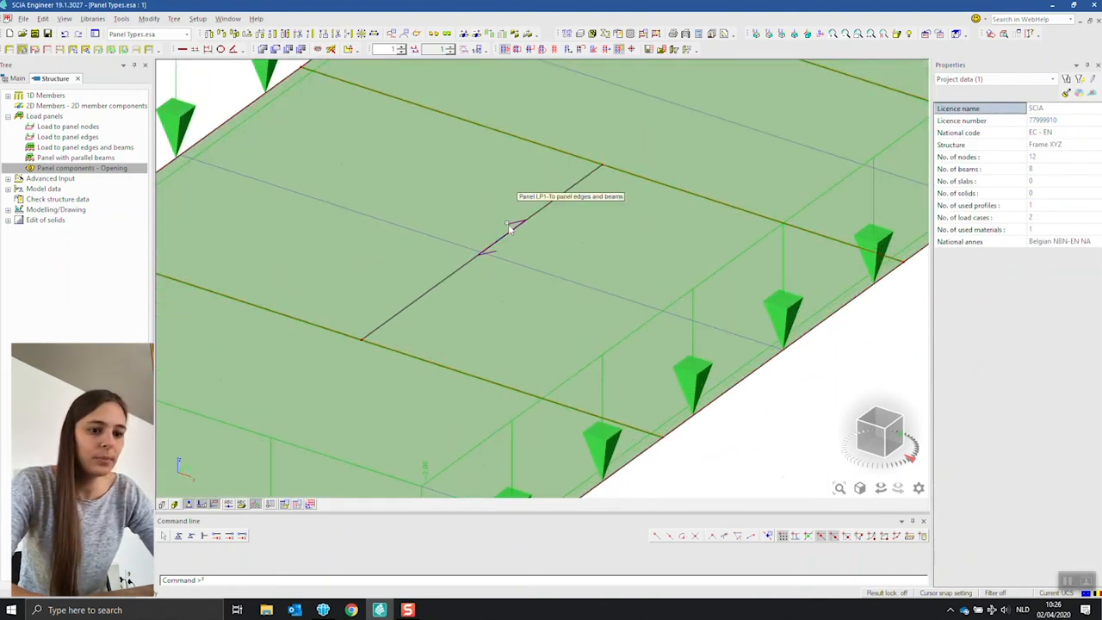
pyautogui.click(510, 226)
pyautogui.scroll(-4, 510, 225)
pyautogui.scroll(6, 510, 224)
pyautogui.scroll(-4, 510, 223)
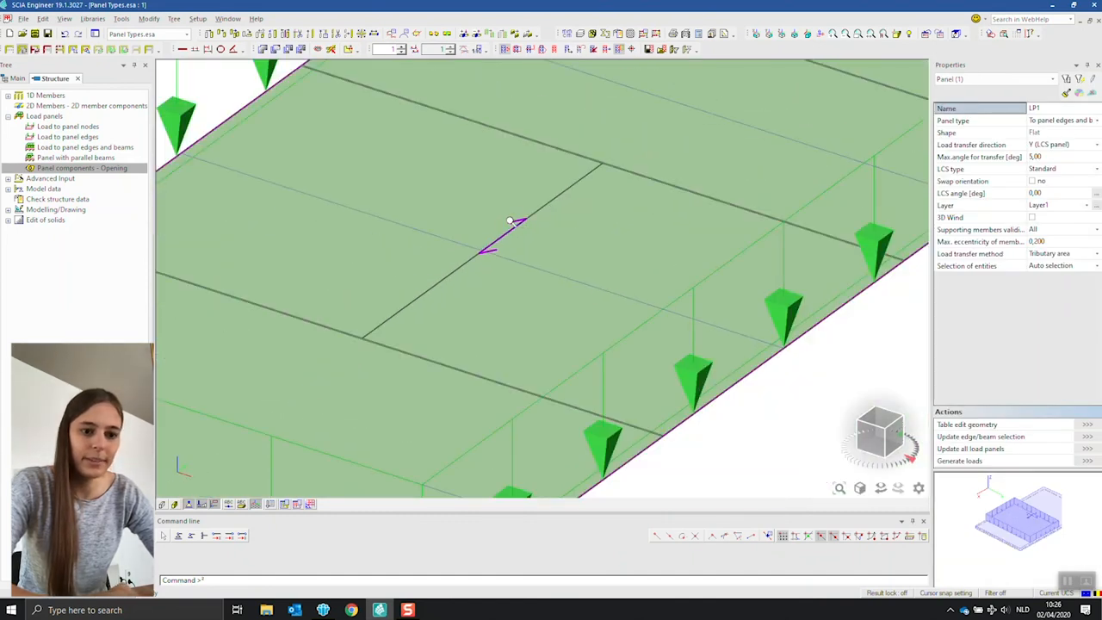
pyautogui.scroll(-2, 510, 223)
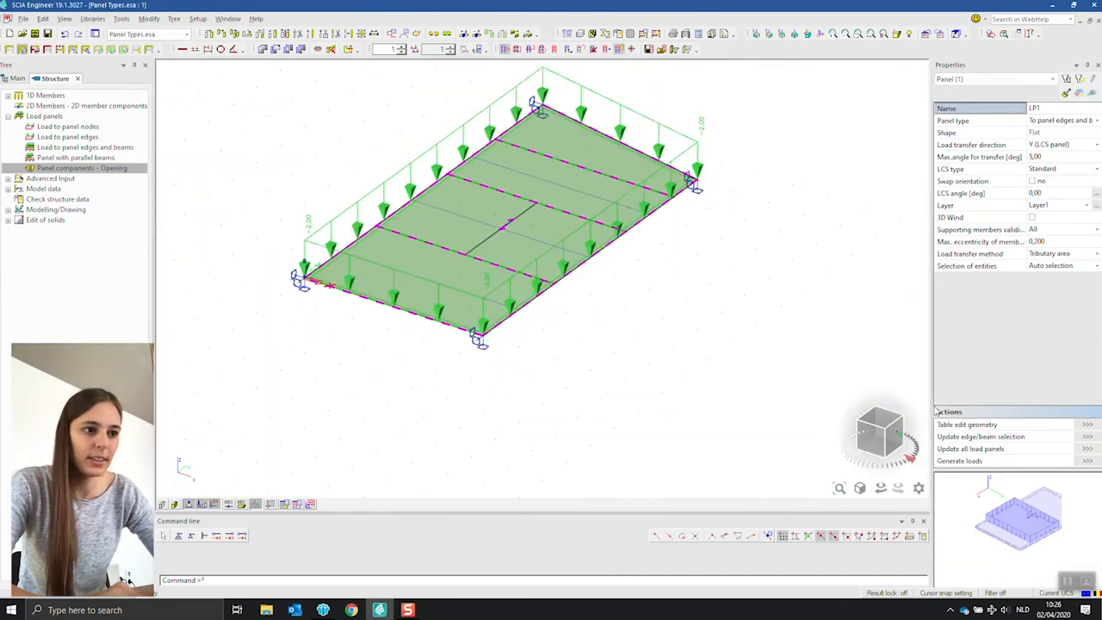
pyautogui.click(1089, 460)
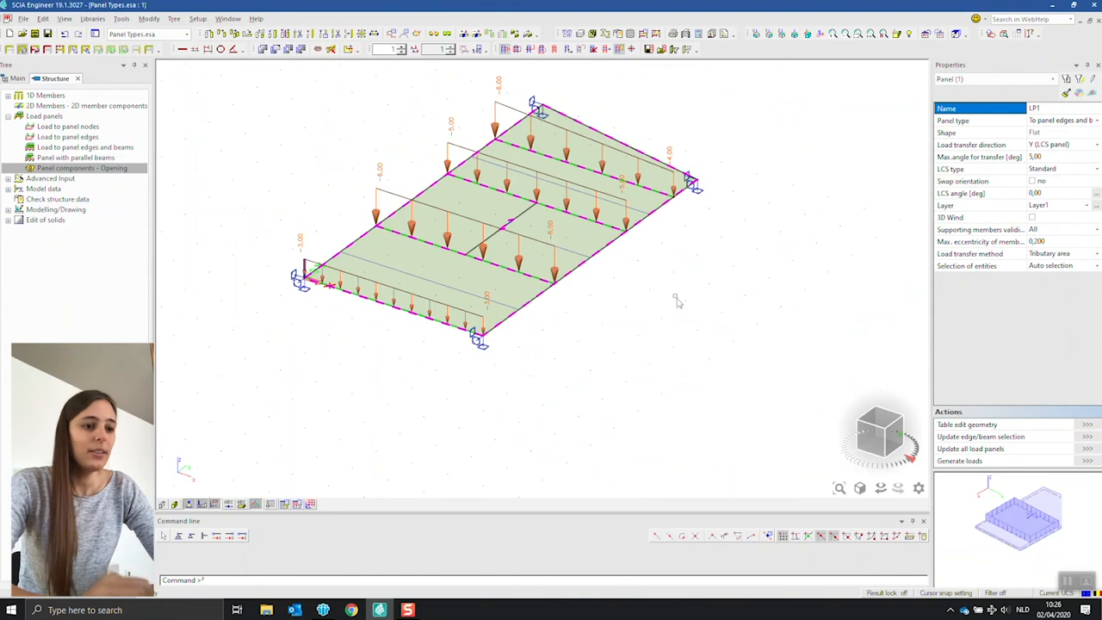
# Set the load display's Generators option to Original + Generated in the view parameters for all entities.
pyautogui.rightClick(614, 317)
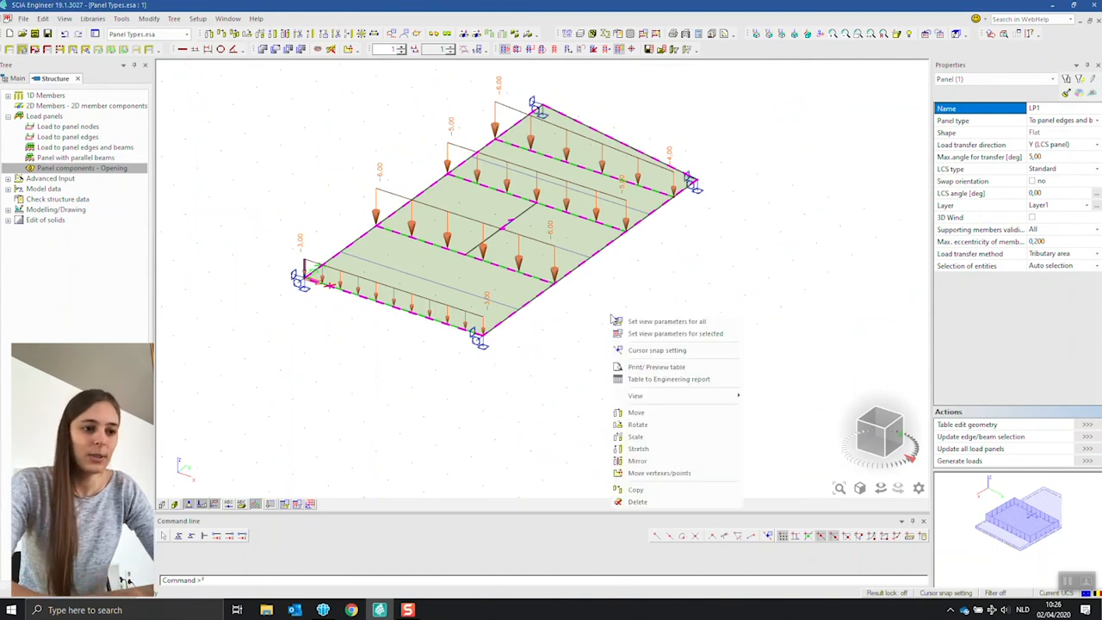
pyautogui.click(655, 324)
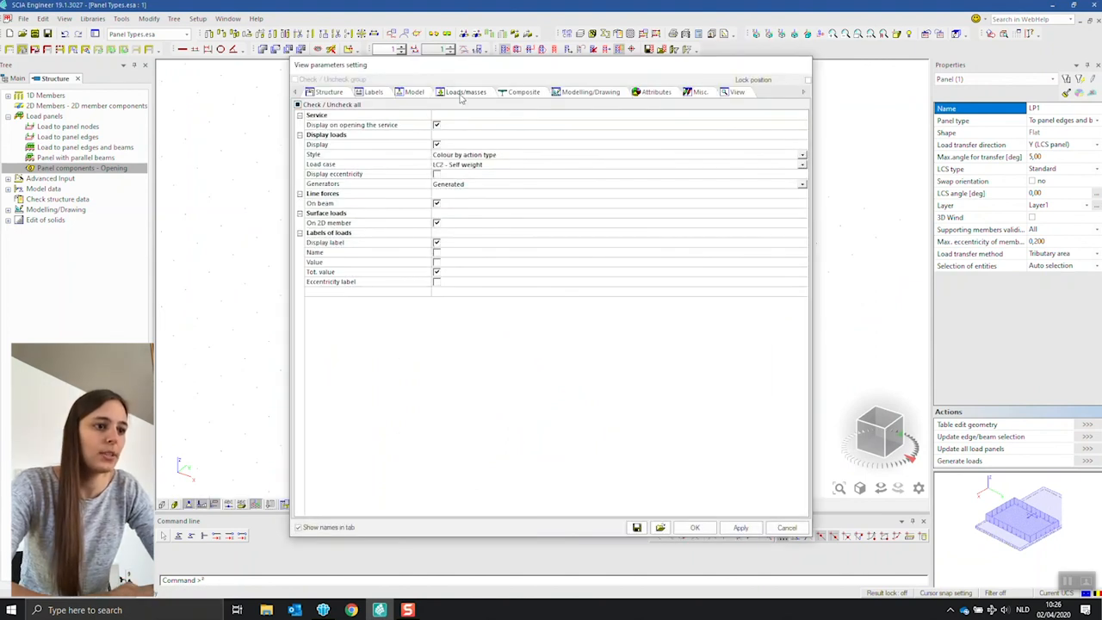
pyautogui.click(468, 93)
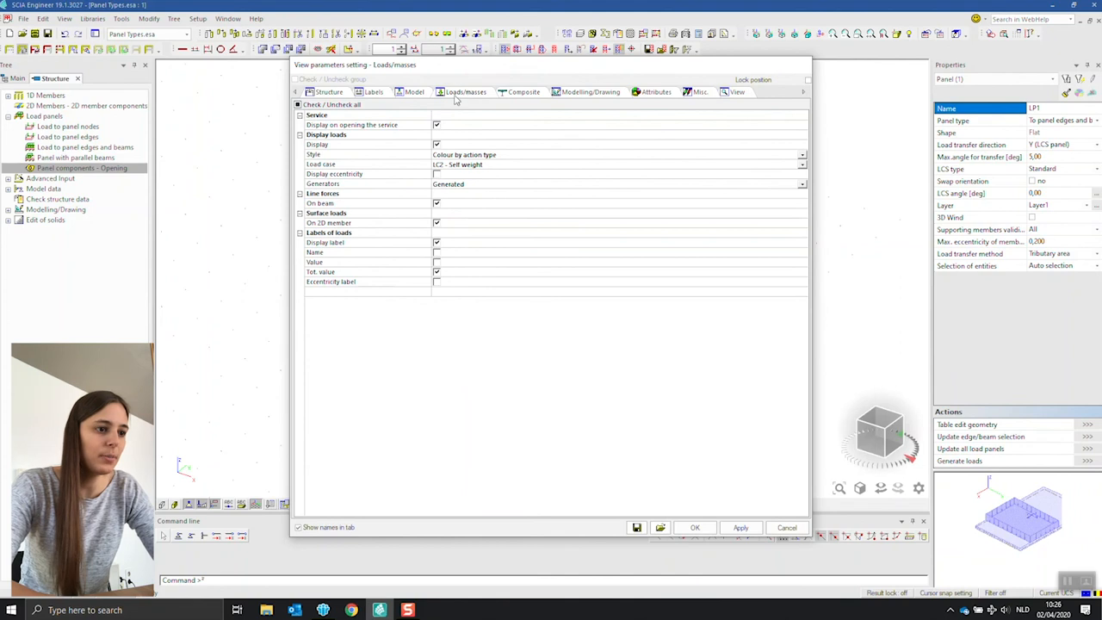
pyautogui.click(321, 137)
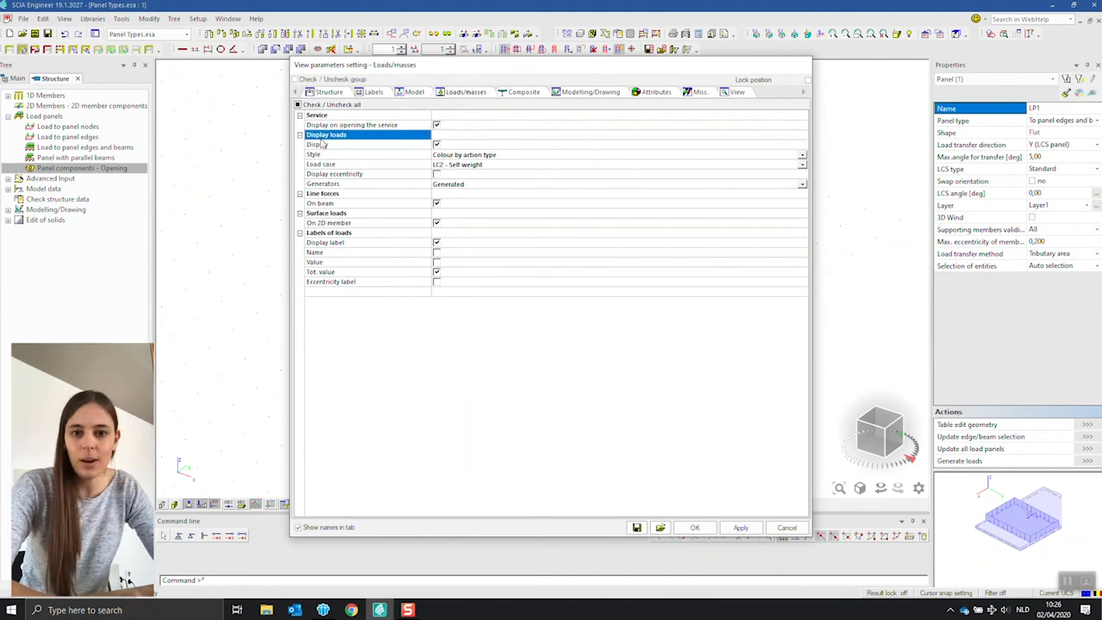
pyautogui.click(338, 184)
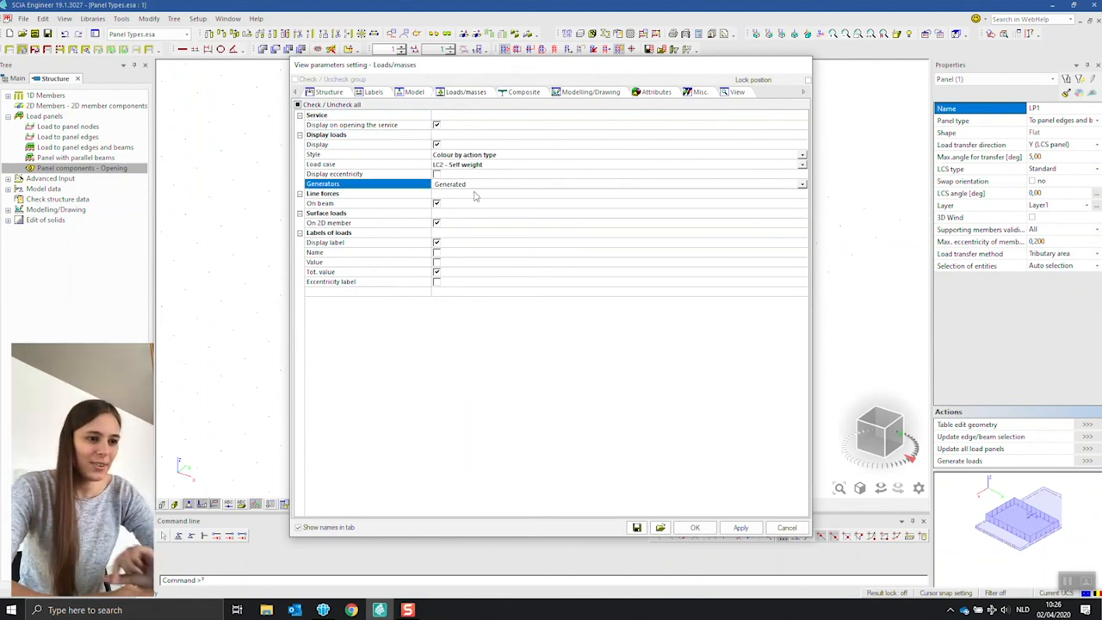
pyautogui.click(511, 187)
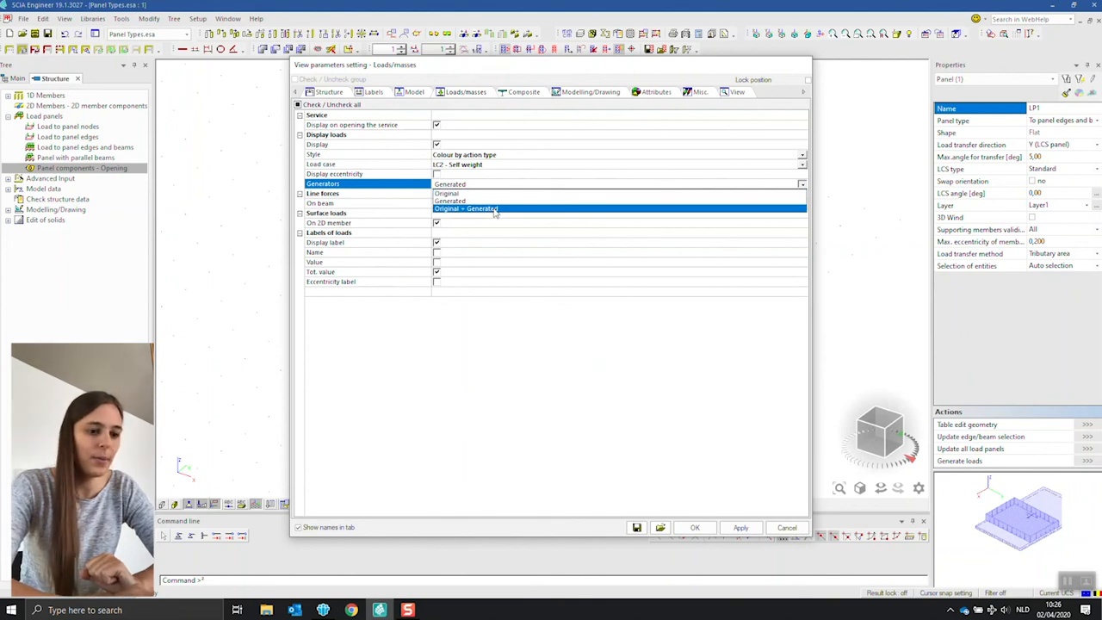
pyautogui.click(495, 209)
pyautogui.click(695, 527)
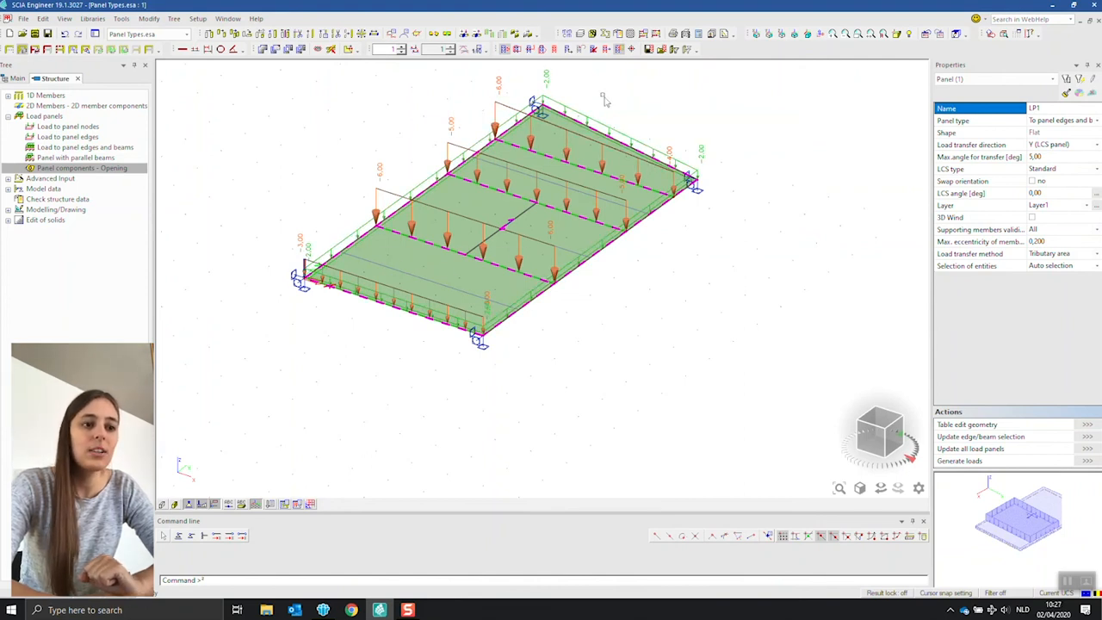
# Select the panel's original surface force and open its load value for editing.
pyautogui.click(624, 134)
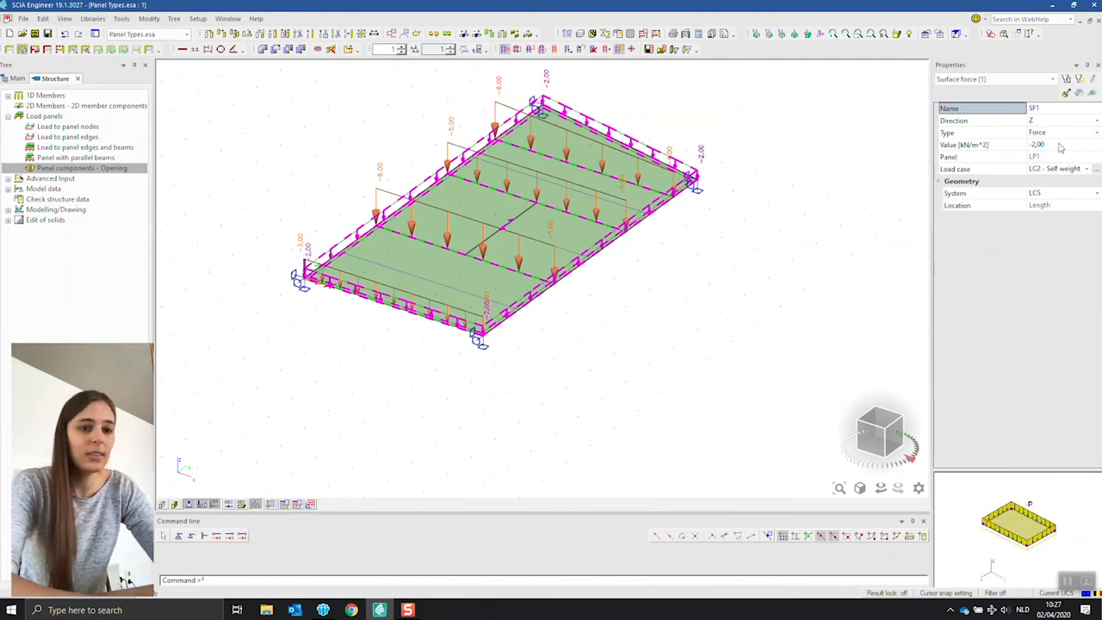
pyautogui.click(1062, 149)
pyautogui.click(1062, 146)
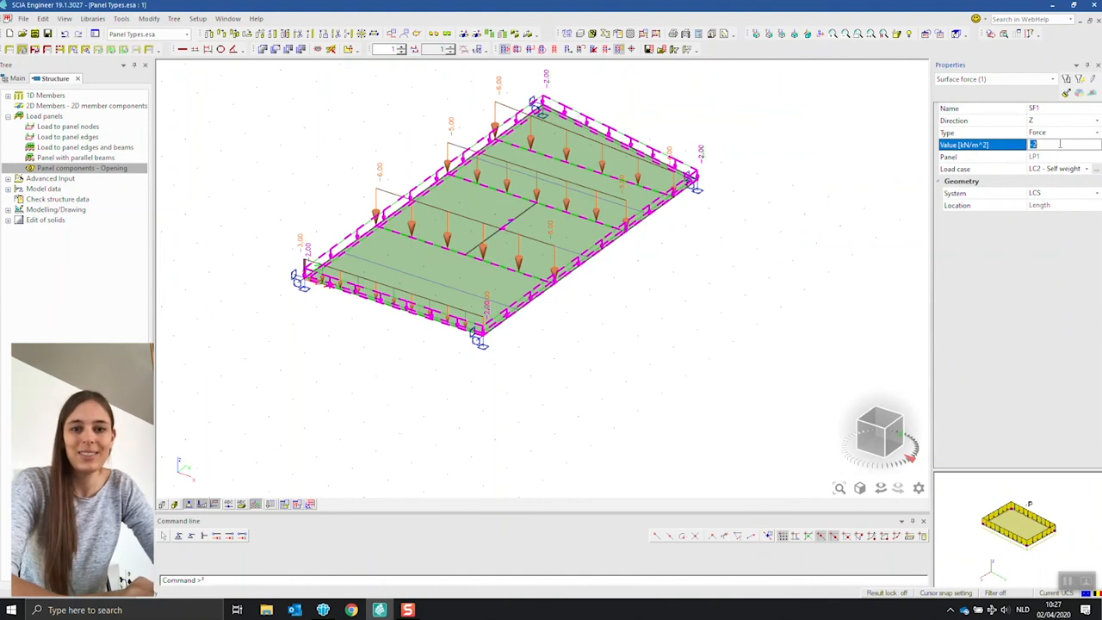